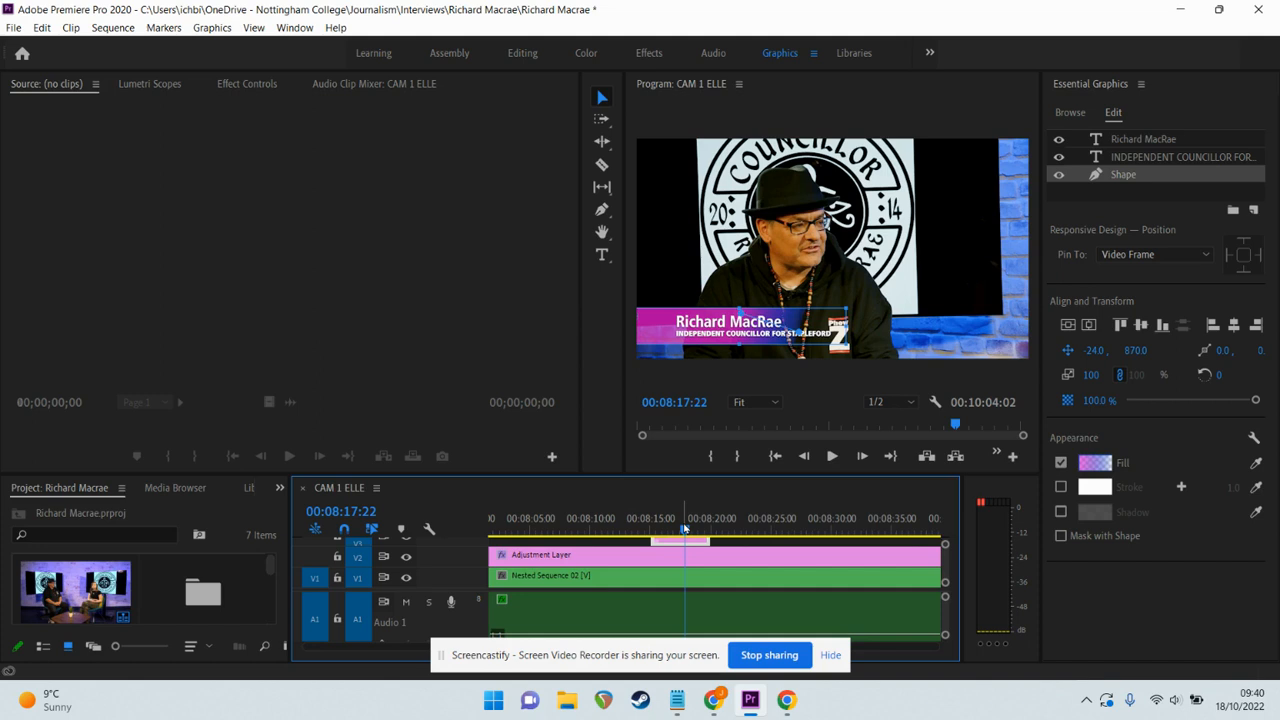
# Play back the lower-third section of the interview to review it.
pyautogui.moveTo(685, 528); pyautogui.dragTo(641, 524)
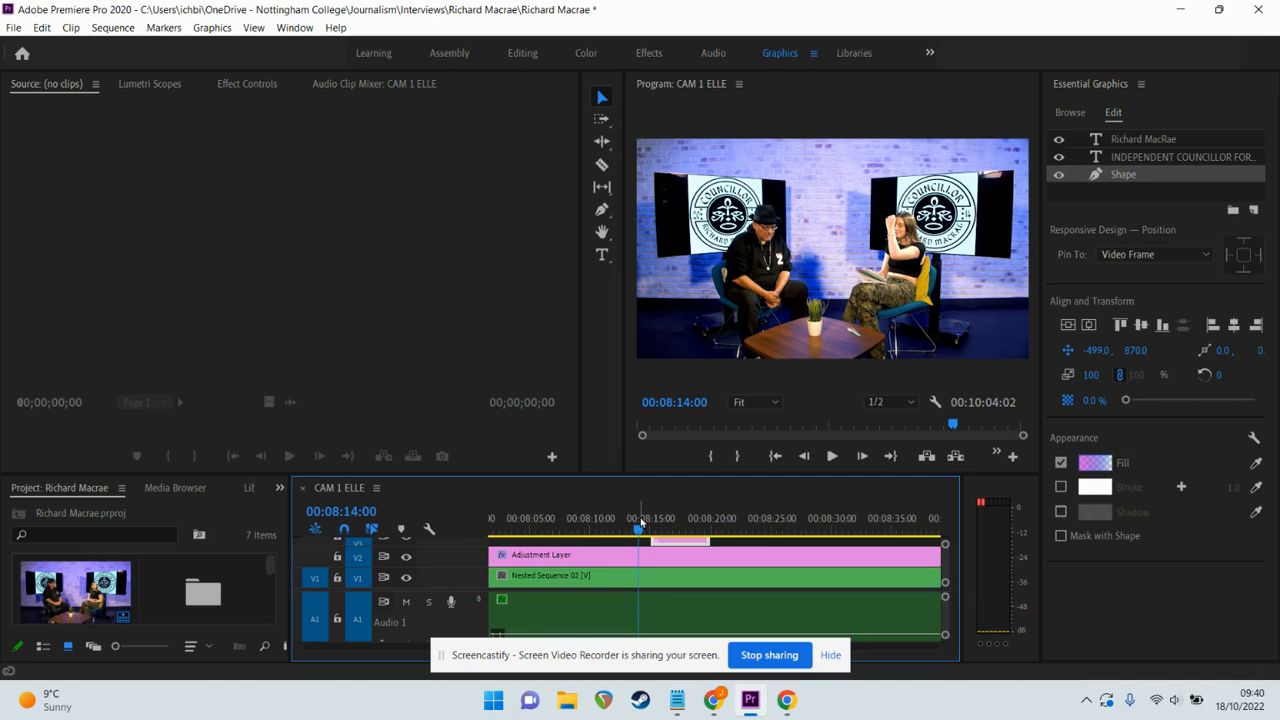
pyautogui.press('space')
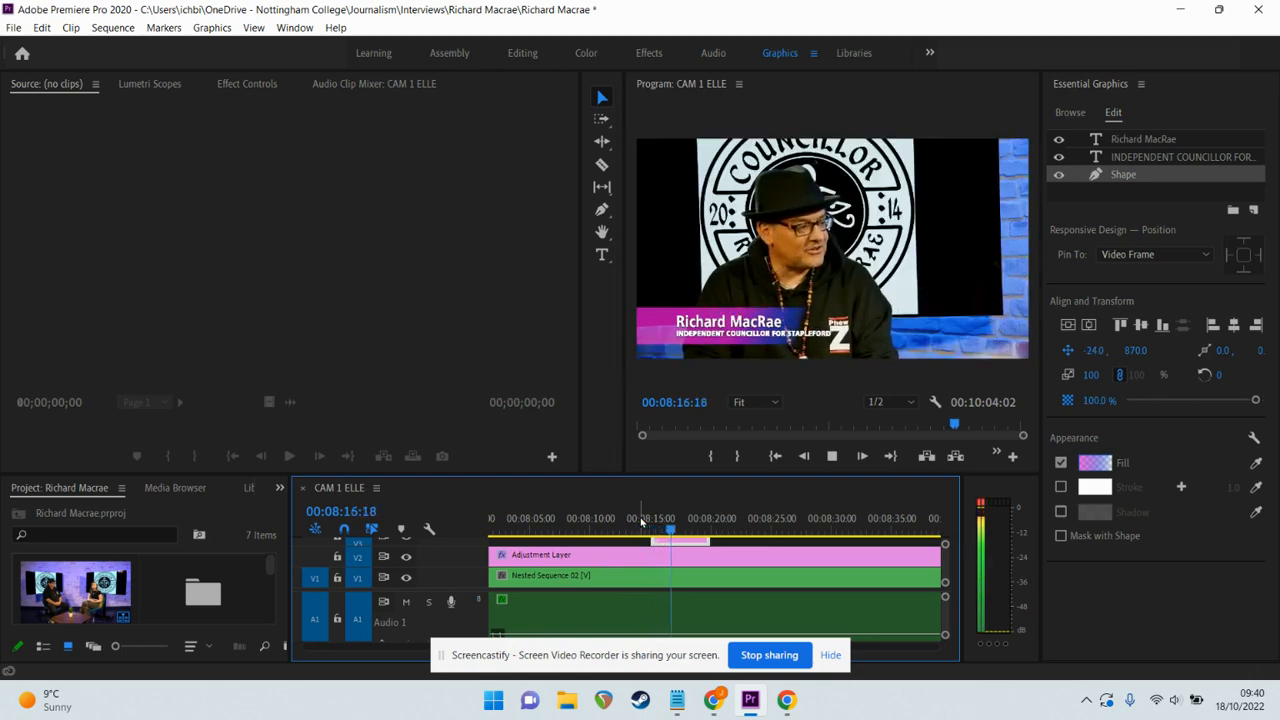
pyautogui.press('space')
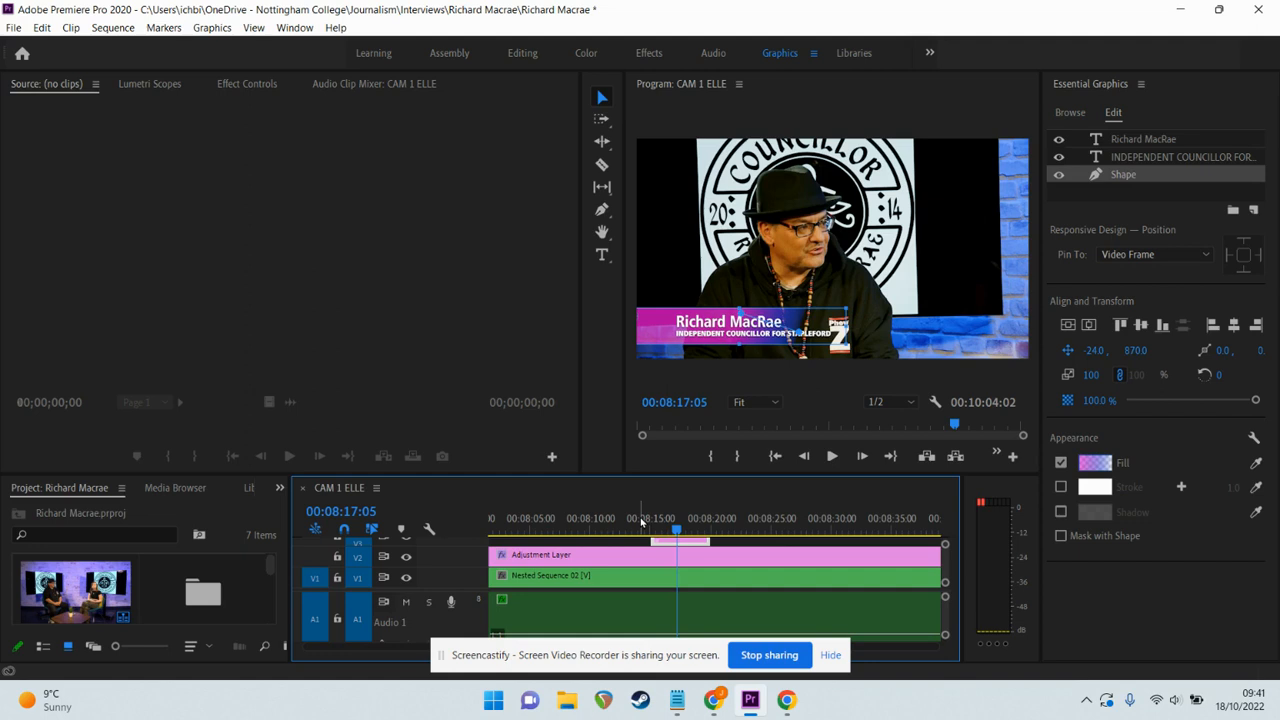
# Browse Adobe Stock graphics templates in Essential Graphics, filtered to Free only.
pyautogui.click(1081, 87)
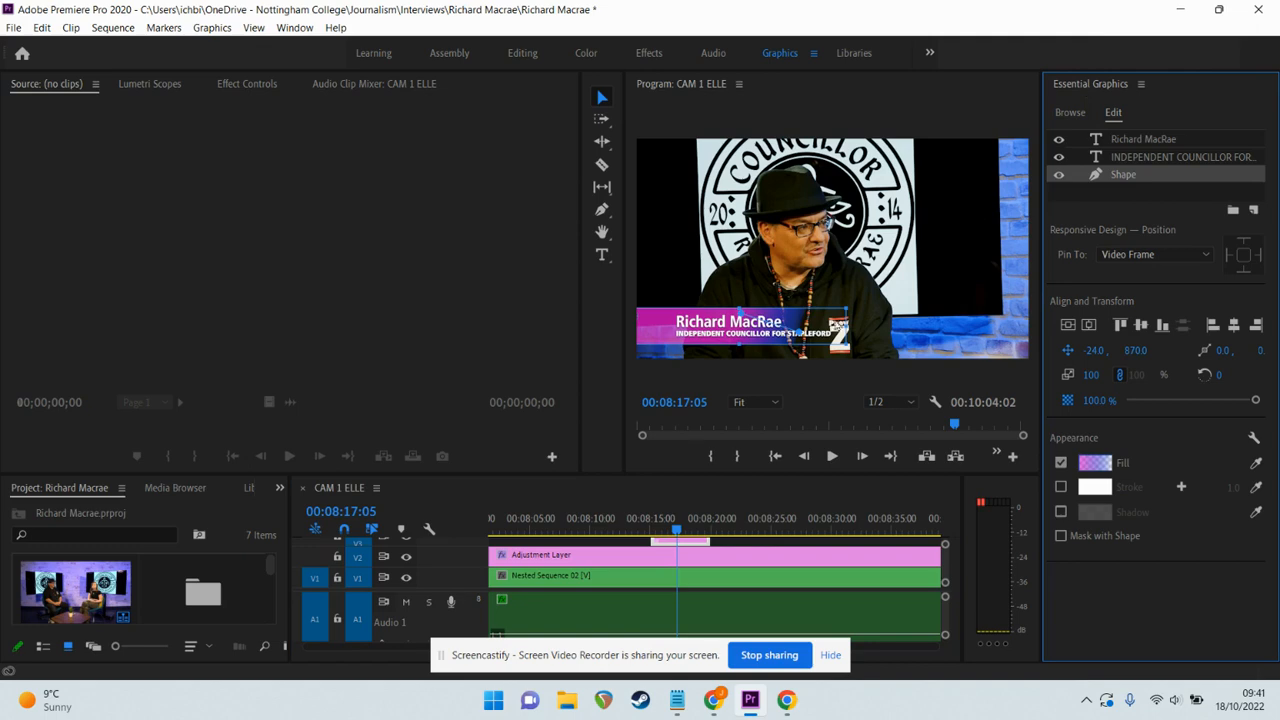
pyautogui.click(693, 557)
pyautogui.click(692, 542)
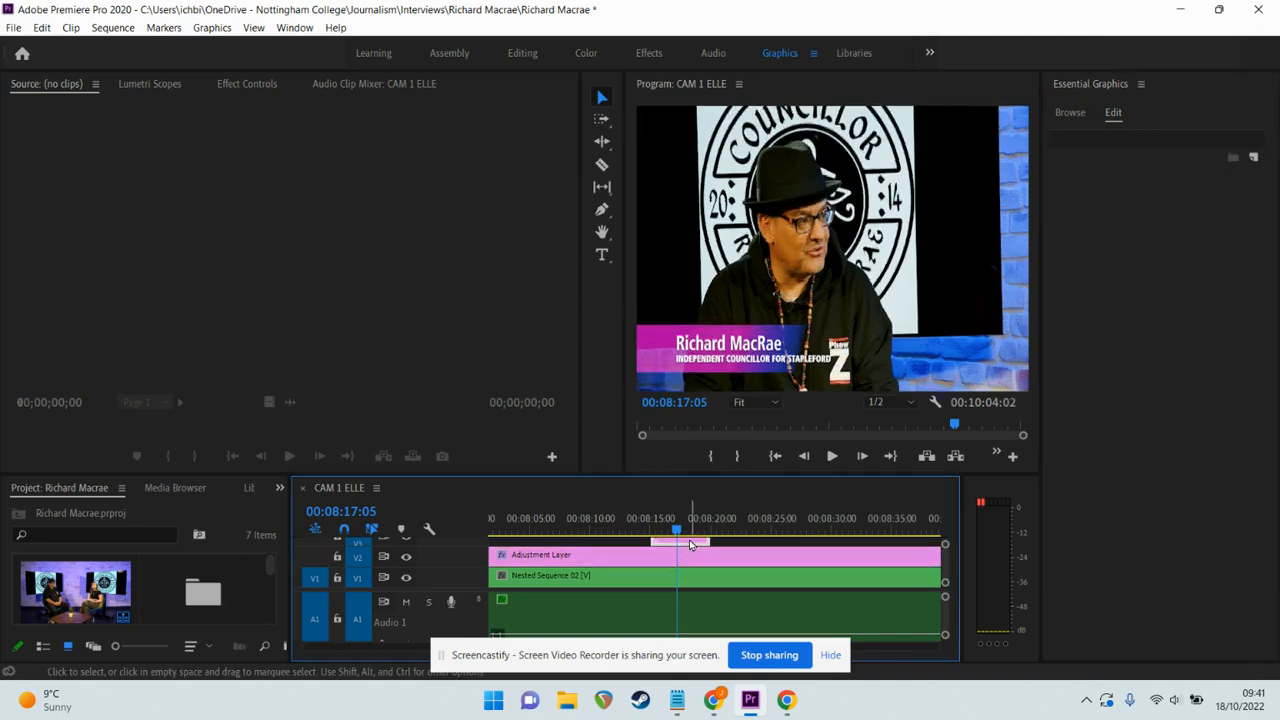
pyautogui.click(698, 560)
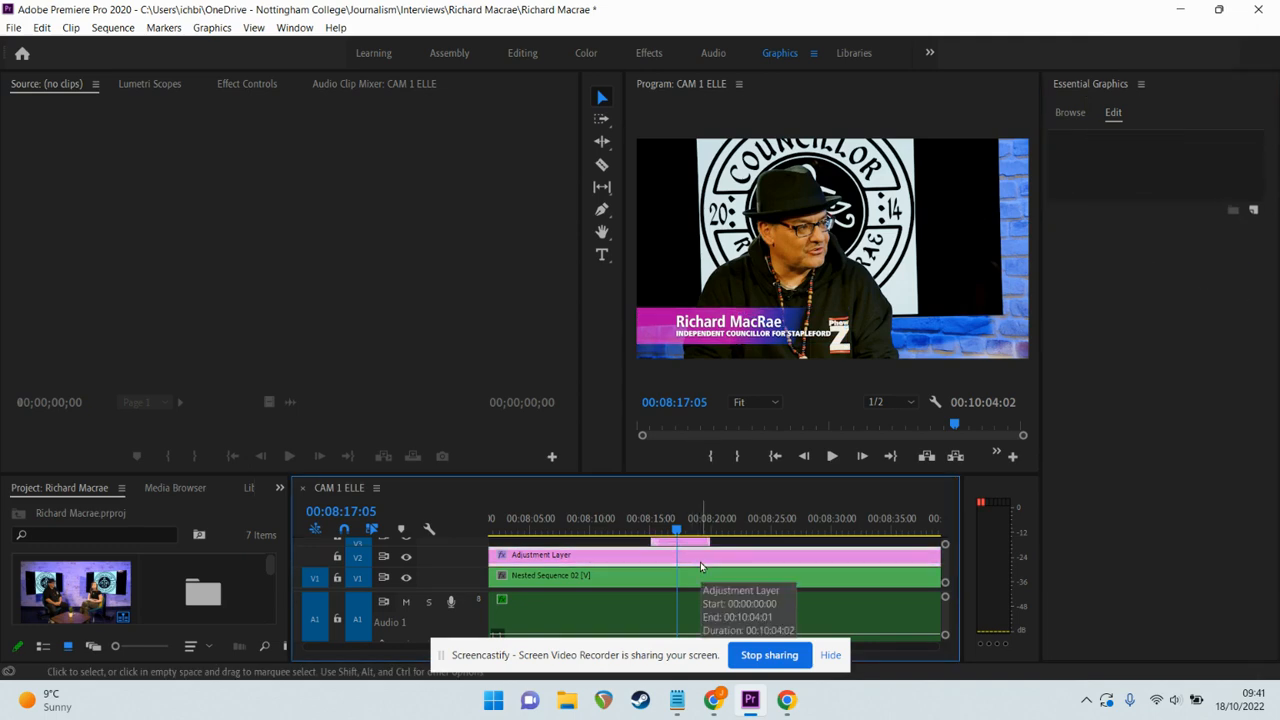
pyautogui.click(1070, 113)
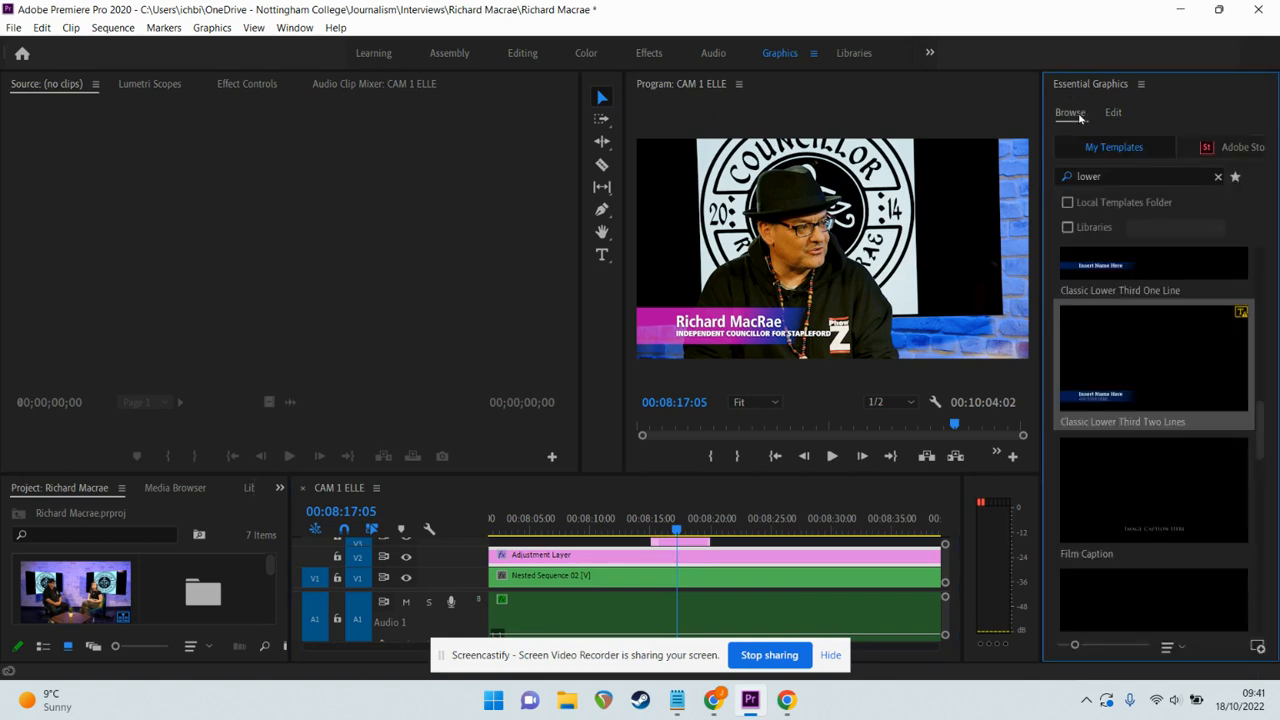
pyautogui.click(1209, 148)
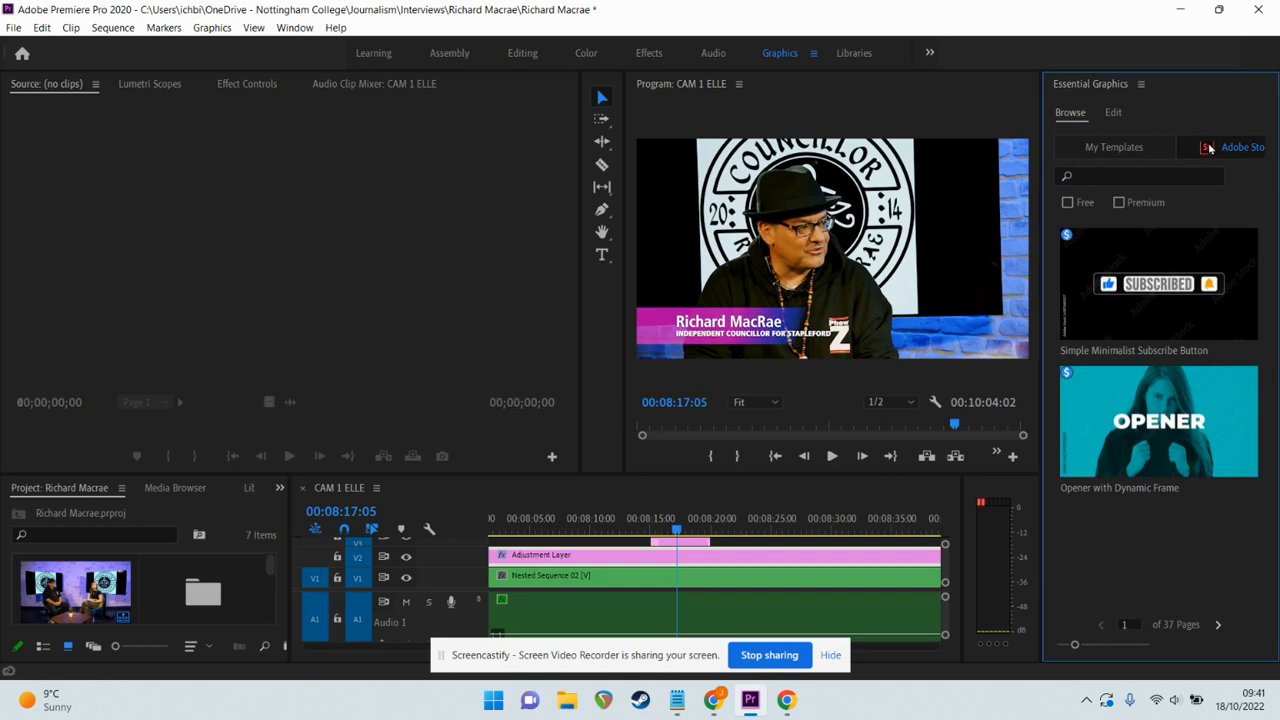
pyautogui.click(1073, 206)
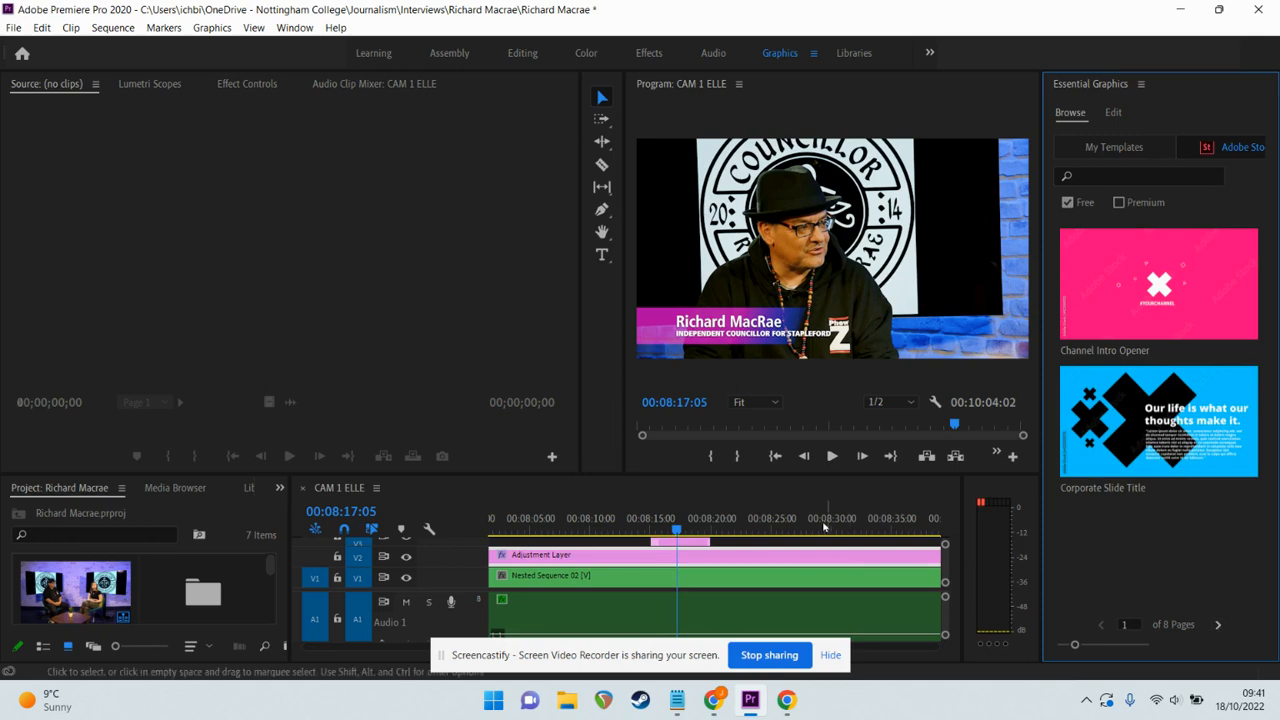
# Zoom the timeline out to the sequence end and pick Movie Style End Card on page 2.
pyautogui.click(800, 497)
pyautogui.press('-')
pyautogui.press('-')
pyautogui.press('-')
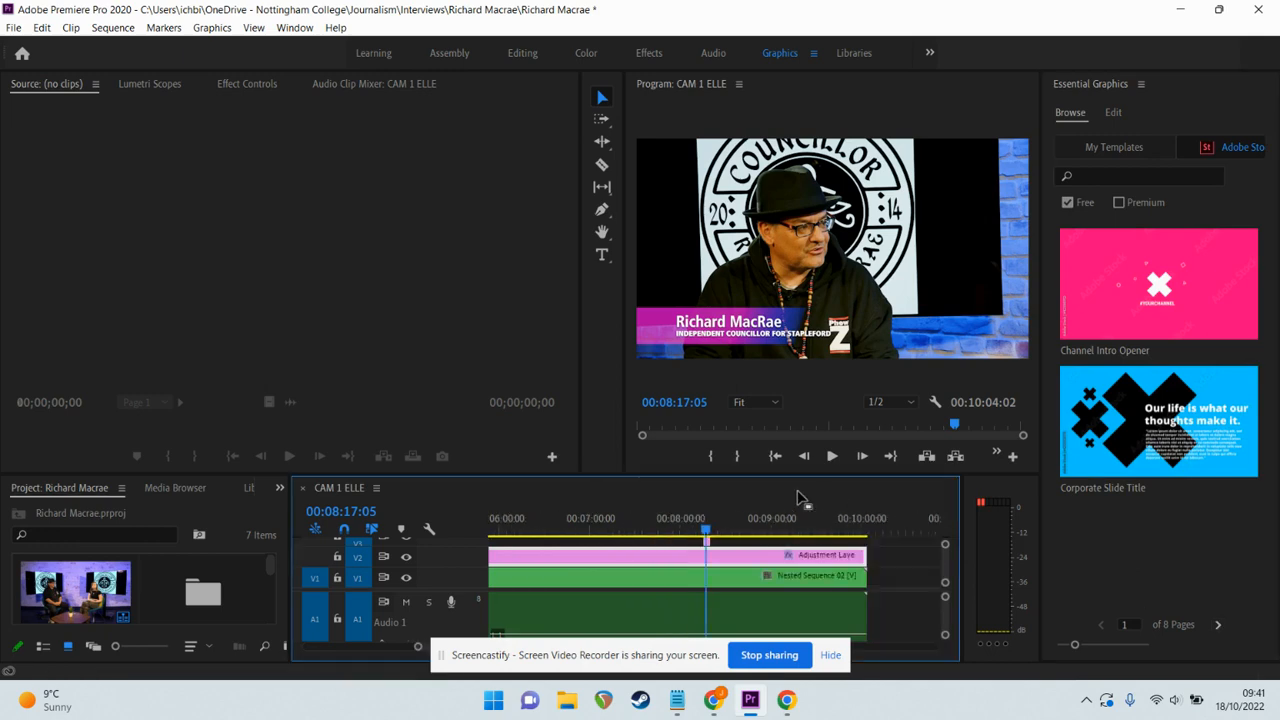
pyautogui.click(1217, 625)
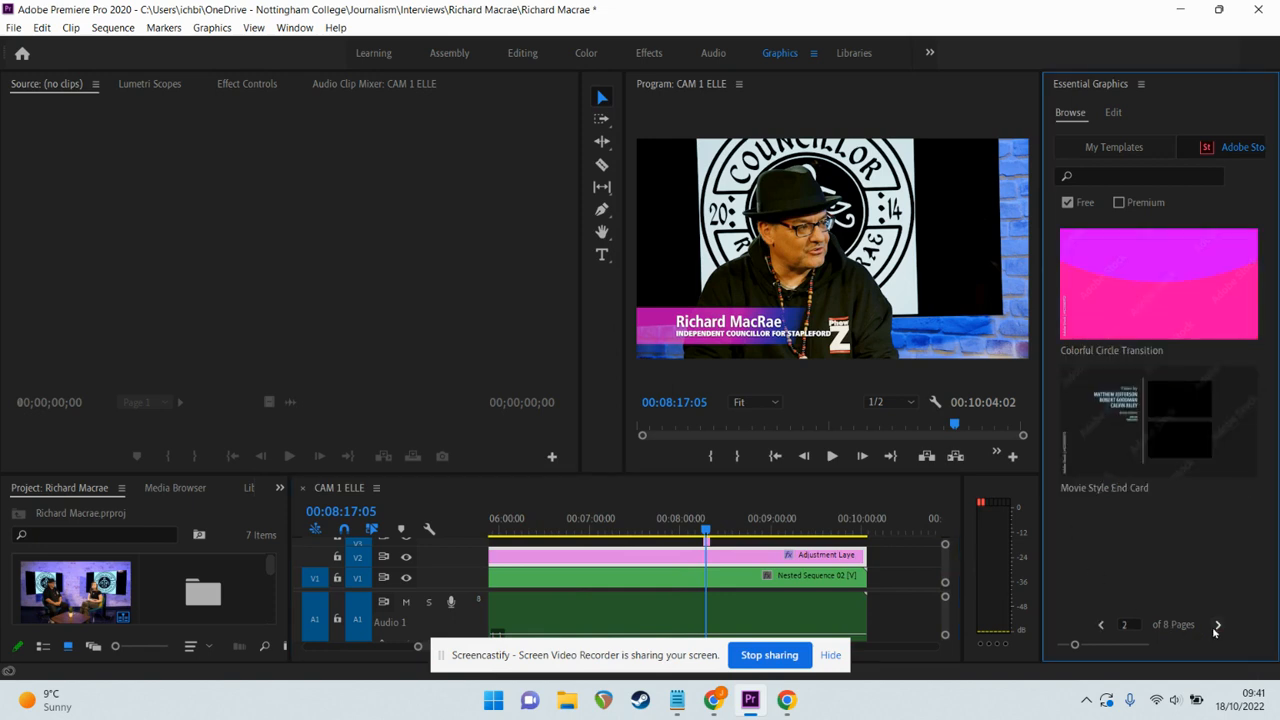
pyautogui.moveTo(1136, 435)
pyautogui.click(1136, 435)
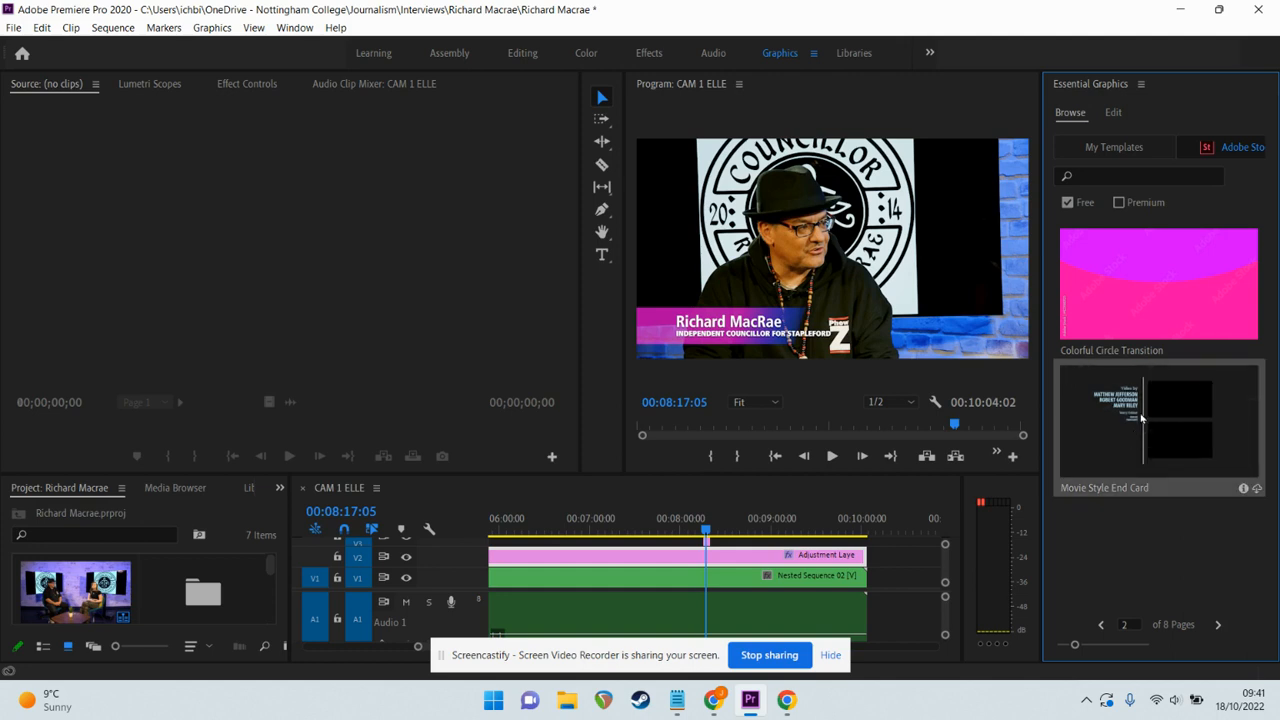
# Place the Movie Style End Card on V2 at the sequence end and play the ending.
pyautogui.moveTo(1141, 418); pyautogui.dragTo(867, 533)
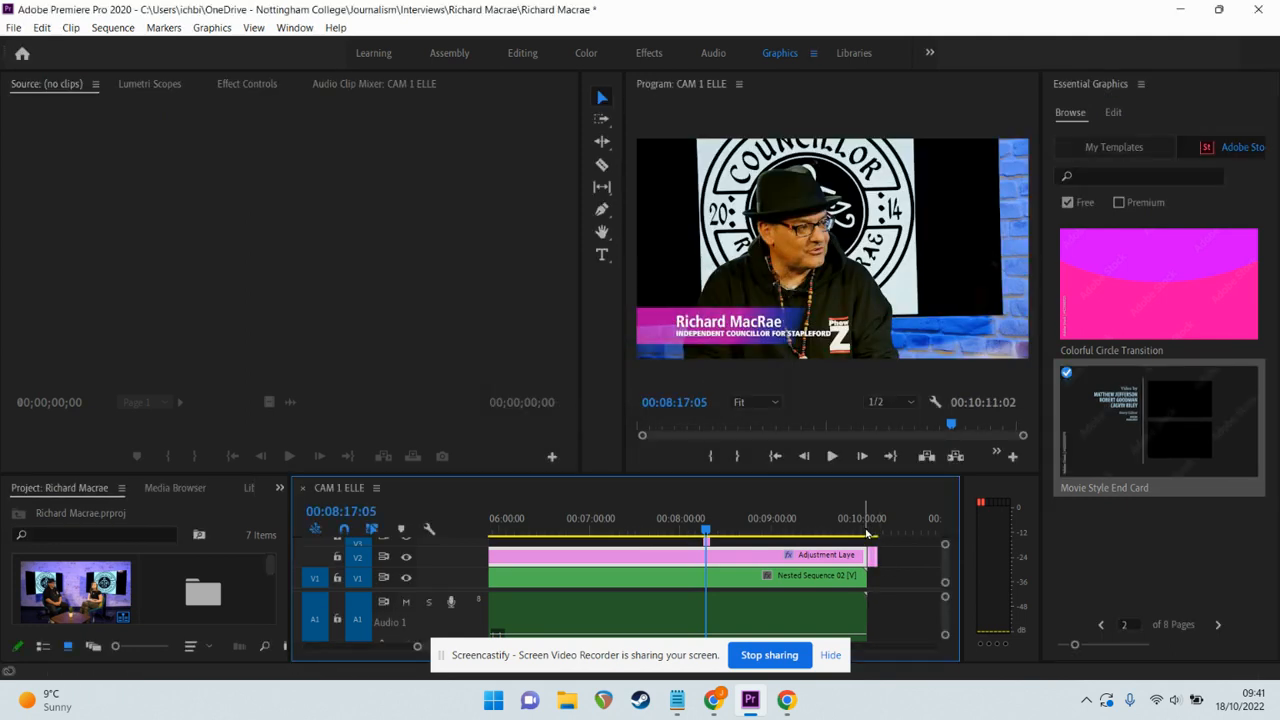
pyautogui.click(866, 532)
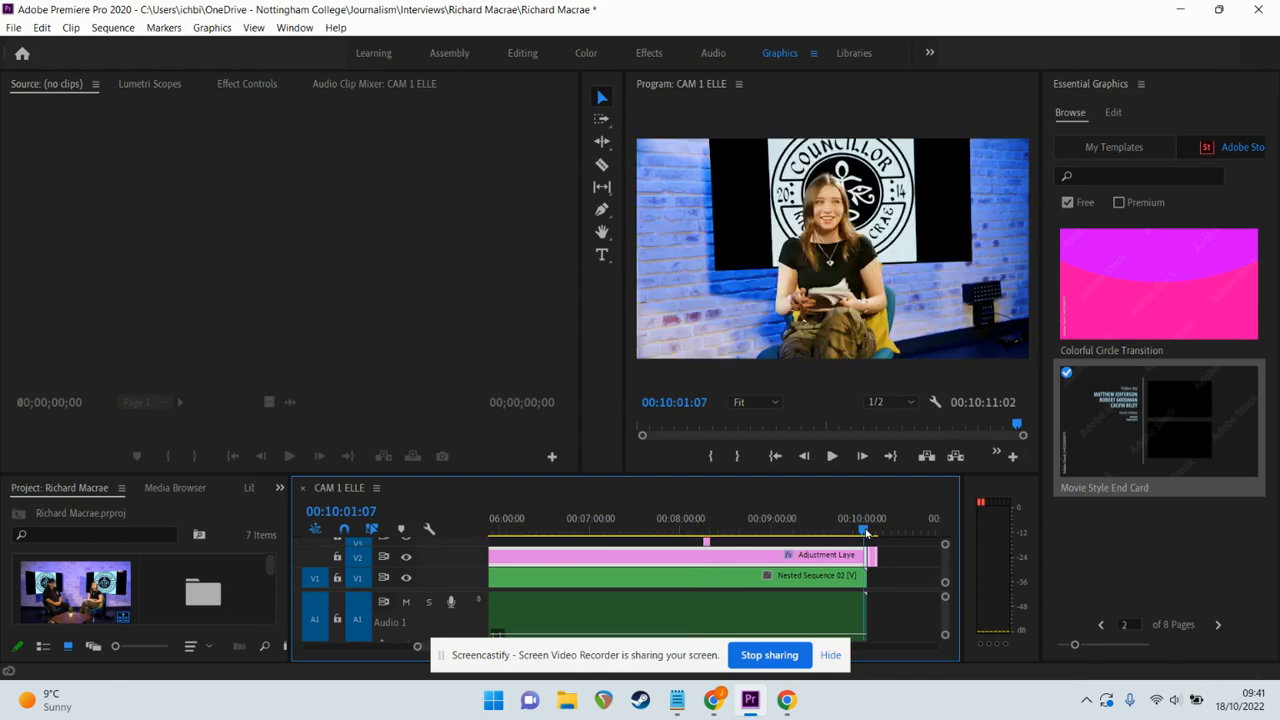
pyautogui.press('space')
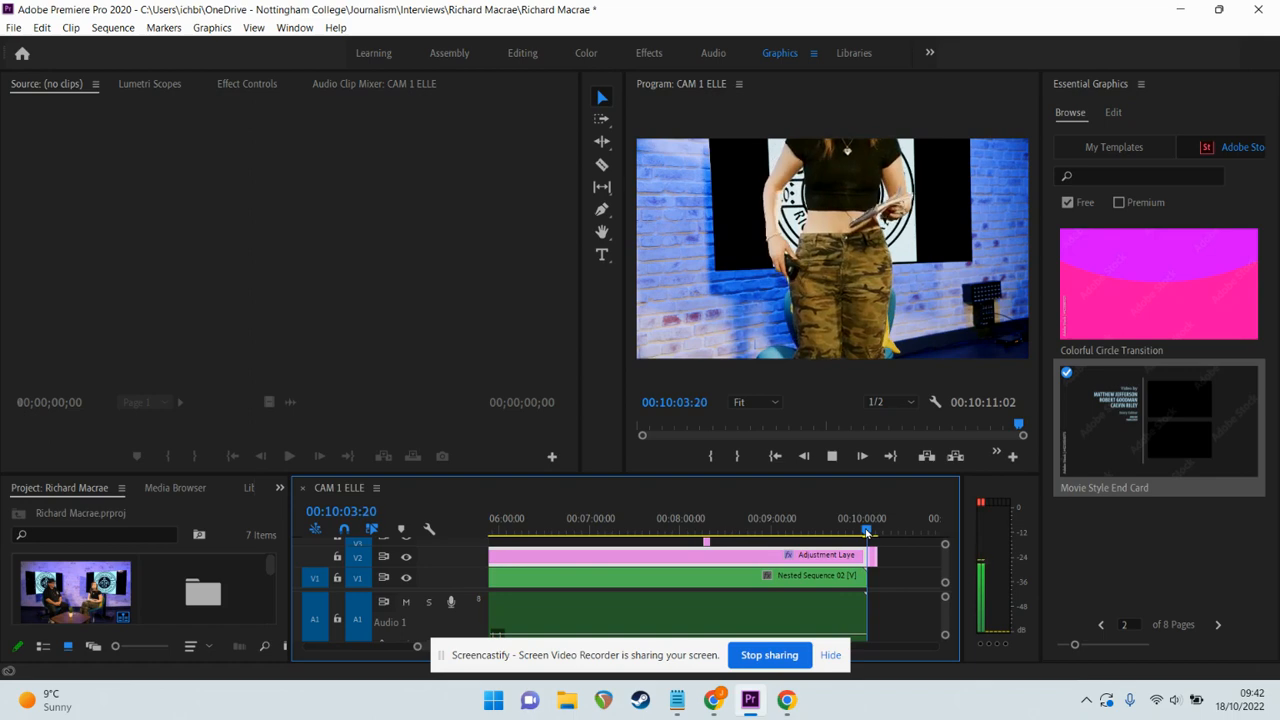
pyautogui.press('space')
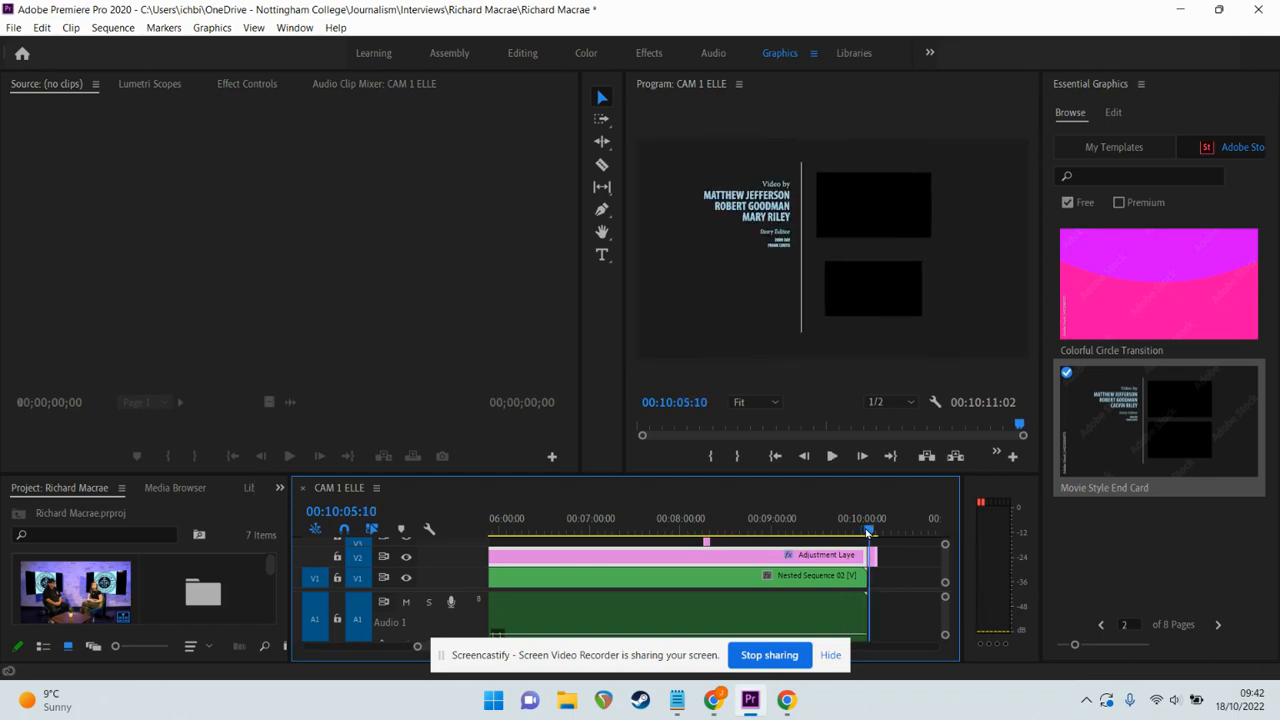
# Replay the end card from its start and select the Video by clip to list its layers.
pyautogui.press('=')
pyautogui.press('=')
pyautogui.press('=')
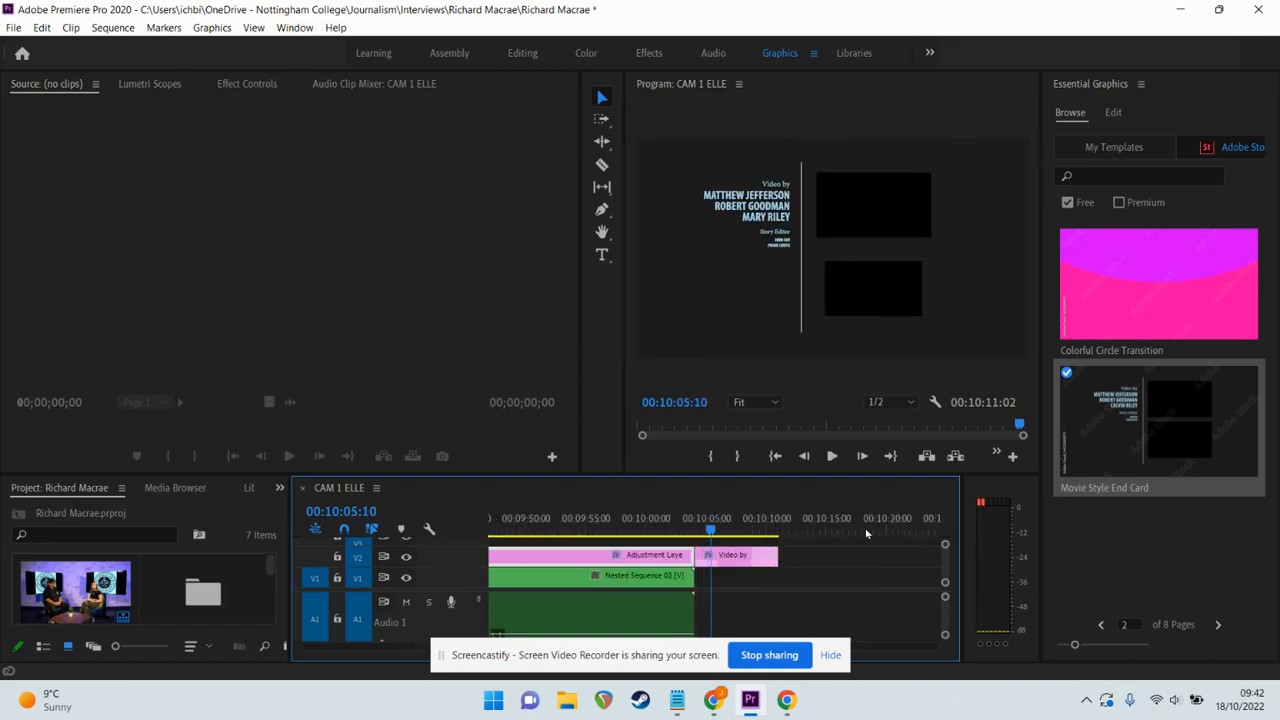
pyautogui.press('Up')
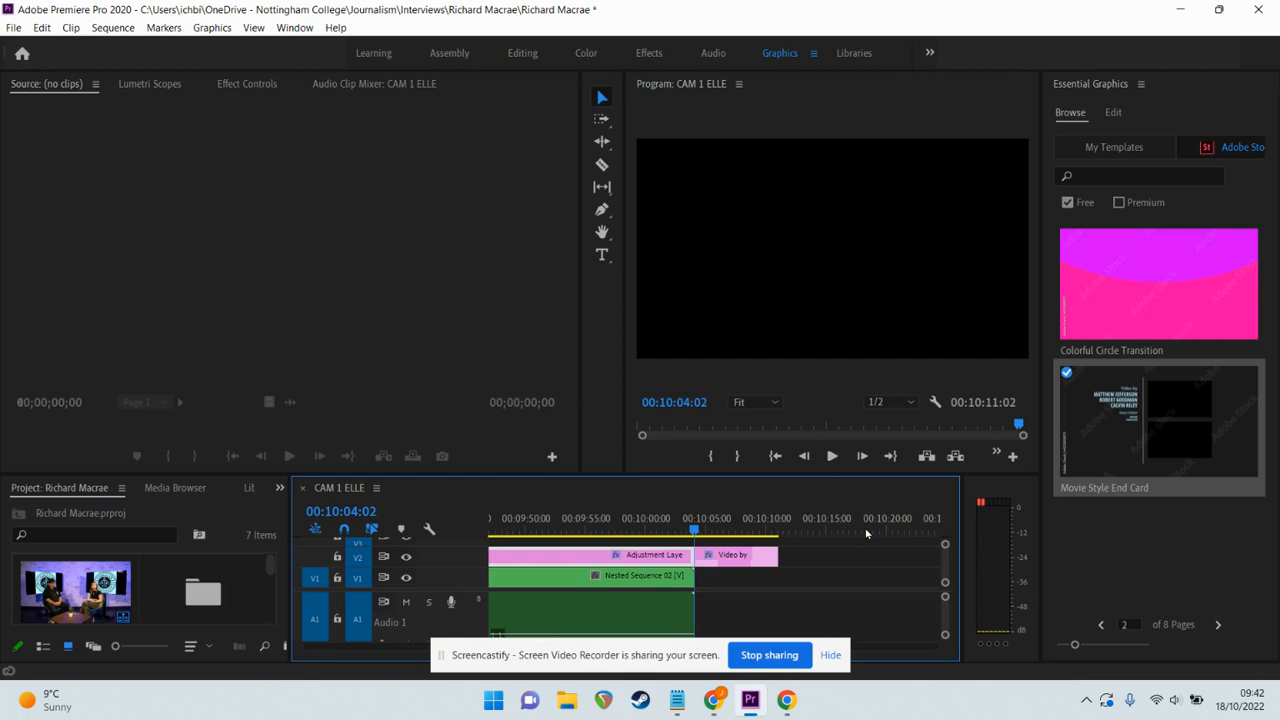
pyautogui.press('space')
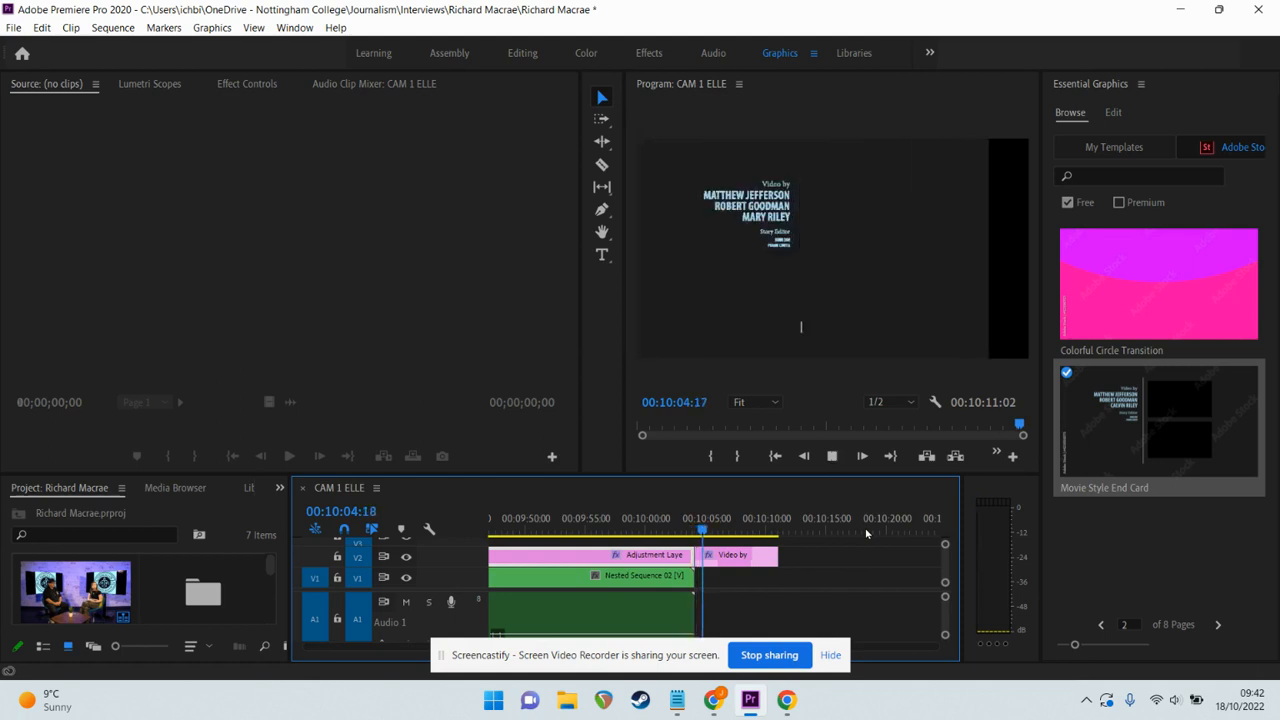
pyautogui.press('space')
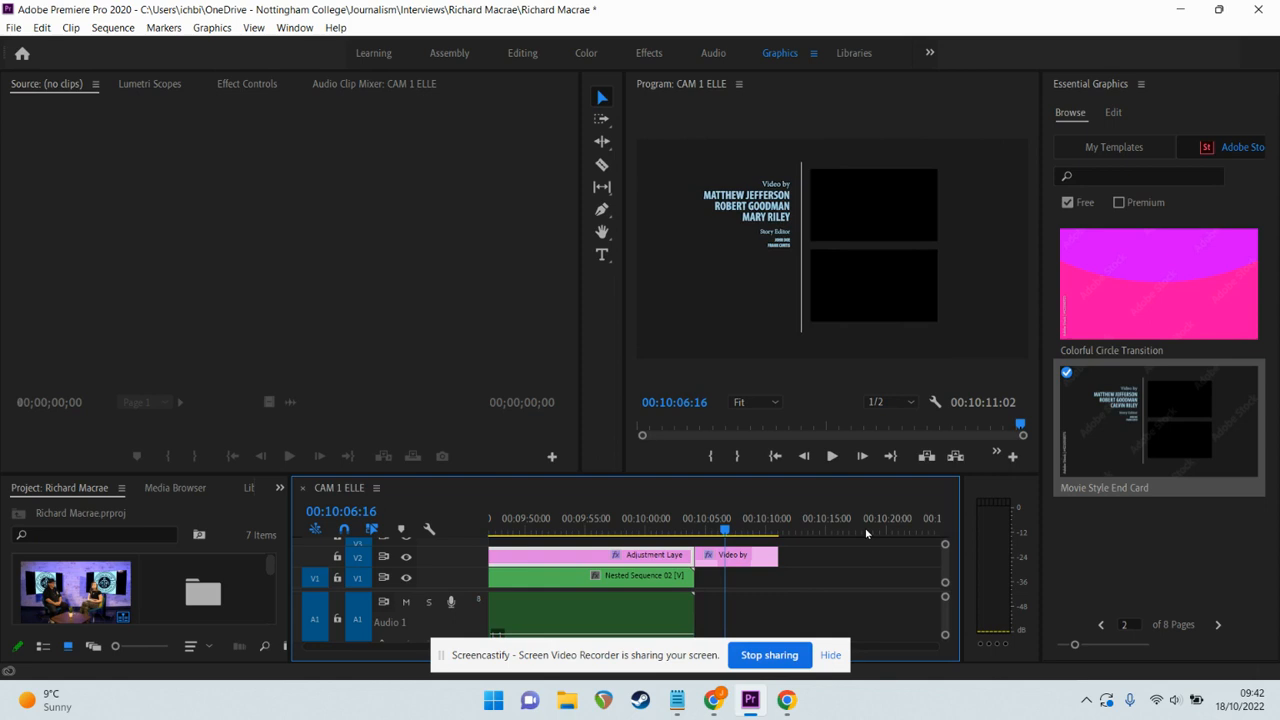
pyautogui.click(759, 556)
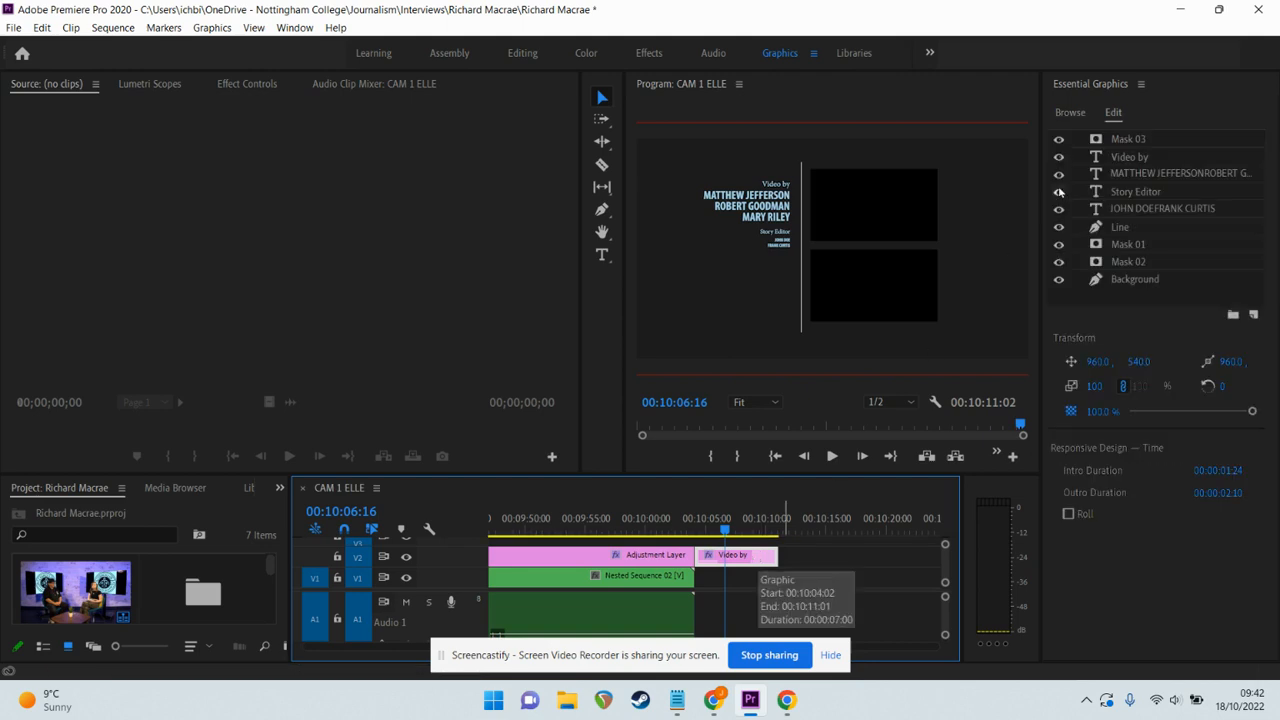
# Edit the crew names layer so two additional names sit on new lines below the first.
pyautogui.click(1125, 160)
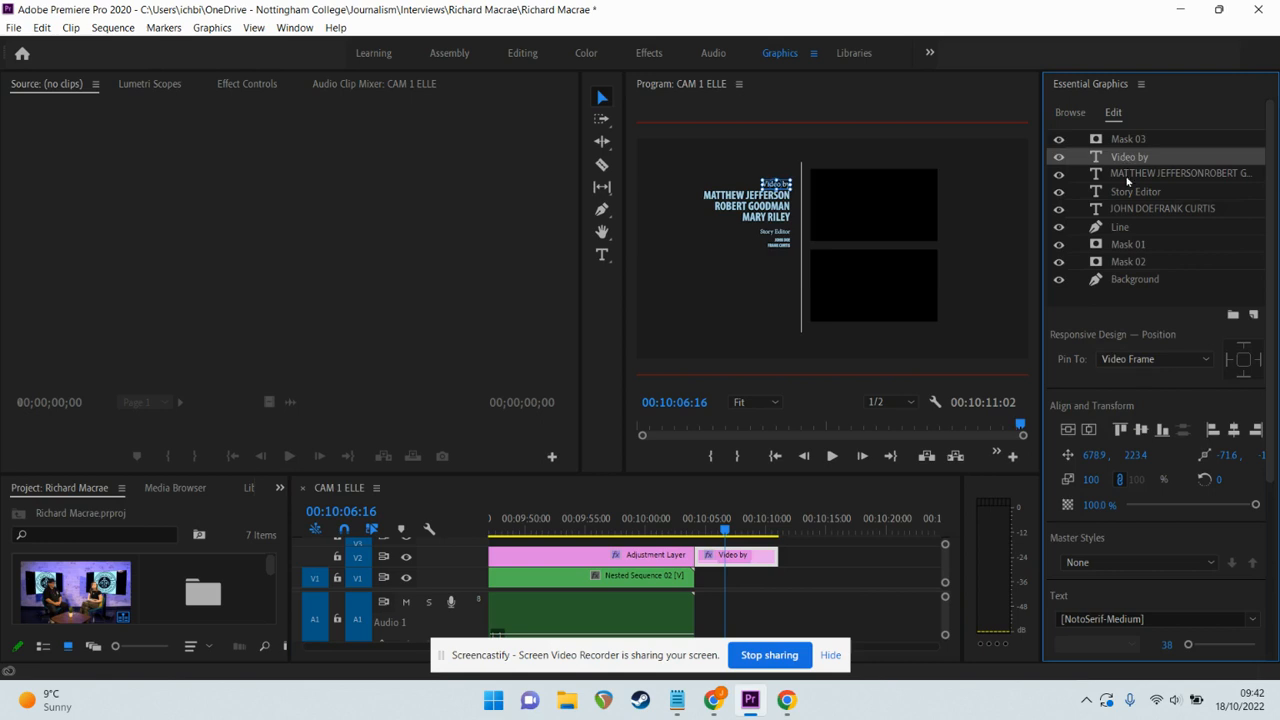
pyautogui.click(1127, 179)
pyautogui.doubleClick(1127, 180)
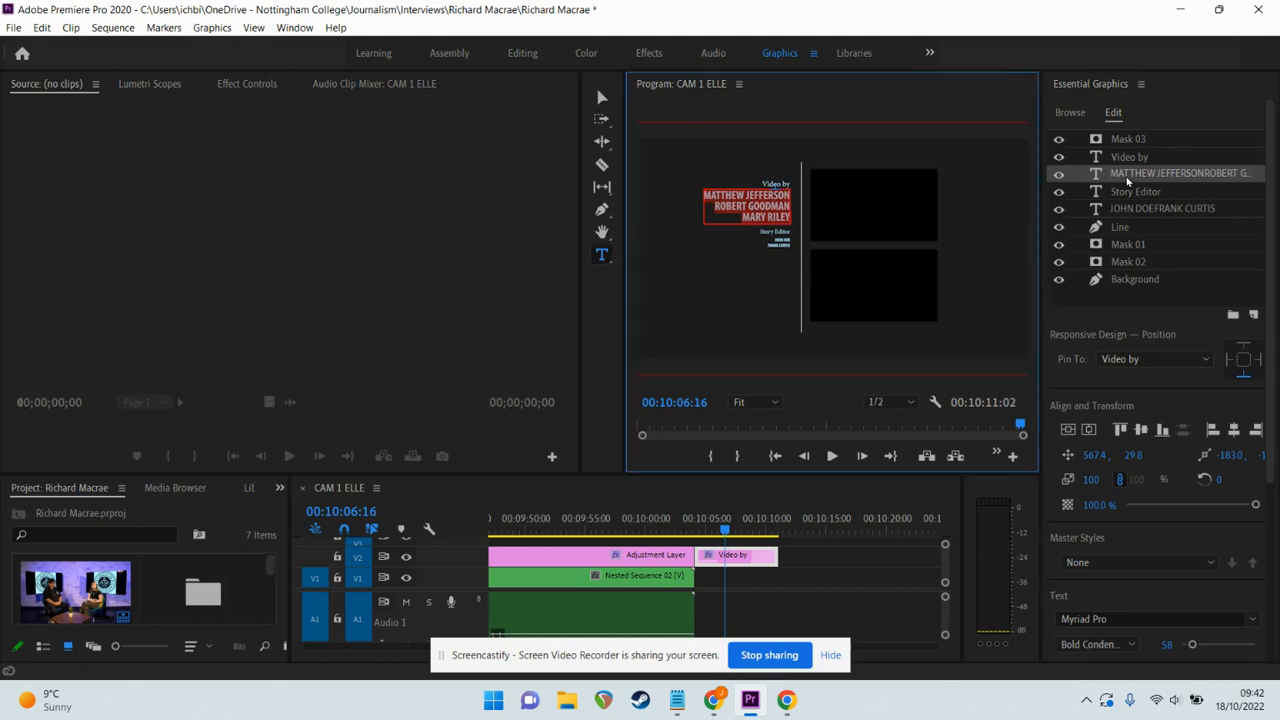
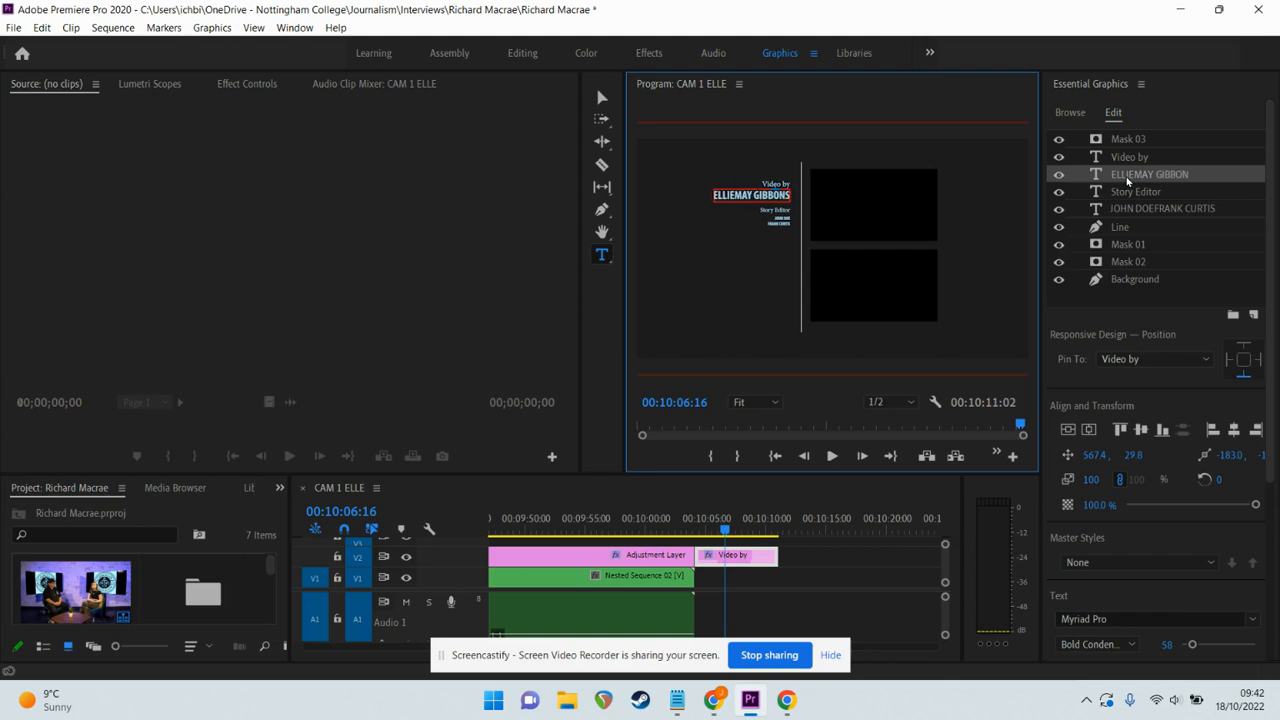
pyautogui.press('Return')
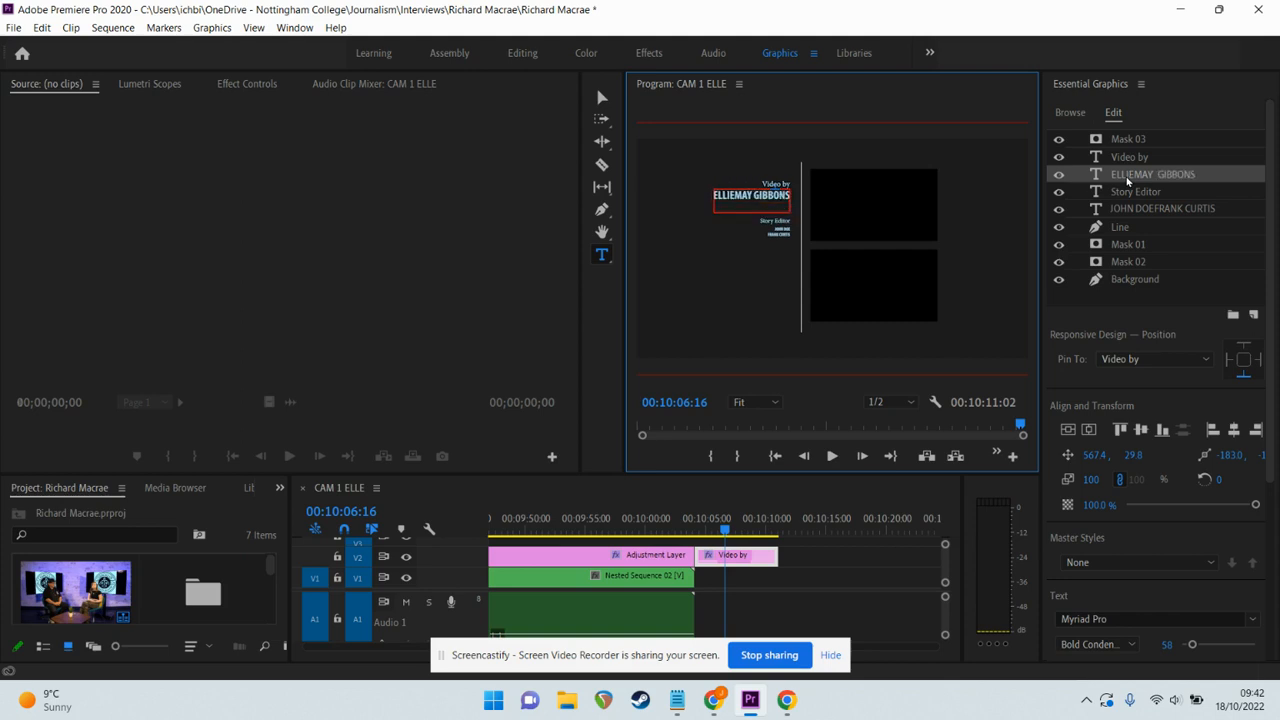
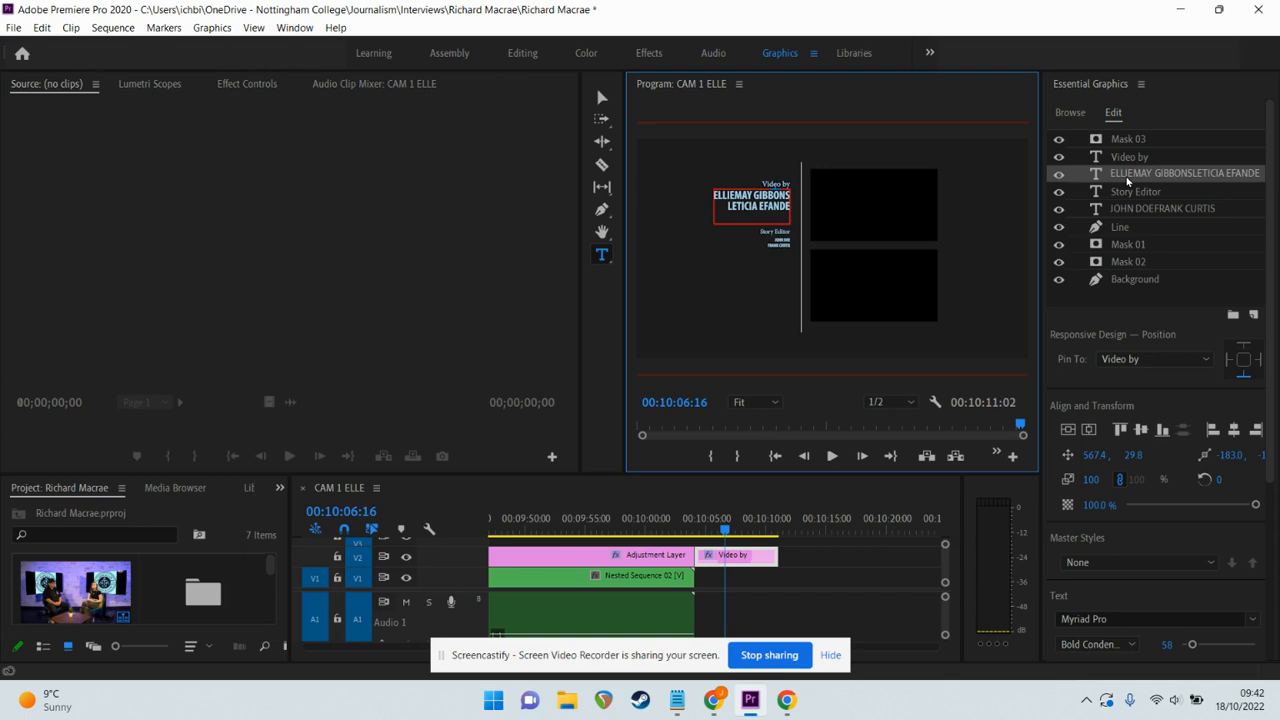
pyautogui.click(897, 193)
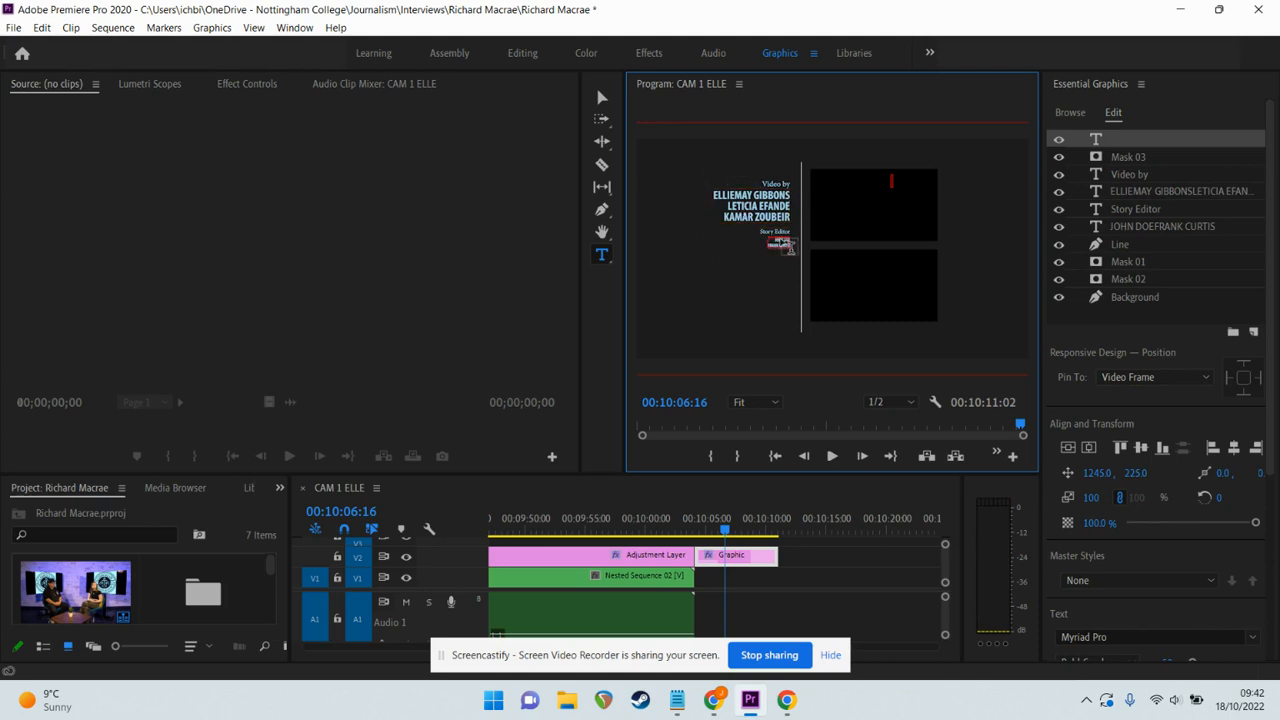
# Retitle the credit 'Recorded at' and enter THE DIGITAL MEDIA CENTRE and NOTTINGHAM COLLEGE below.
pyautogui.click(756, 402)
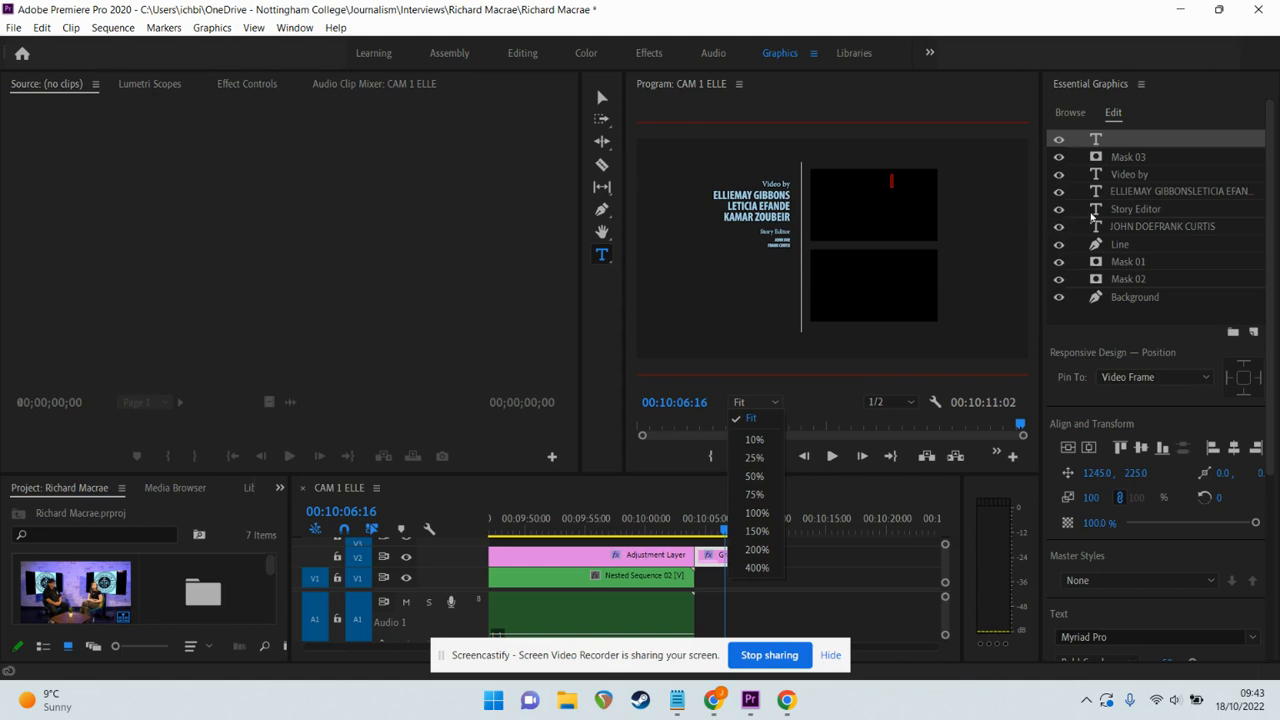
pyautogui.click(1110, 208)
pyautogui.click(1108, 207)
pyautogui.write('Recorded')
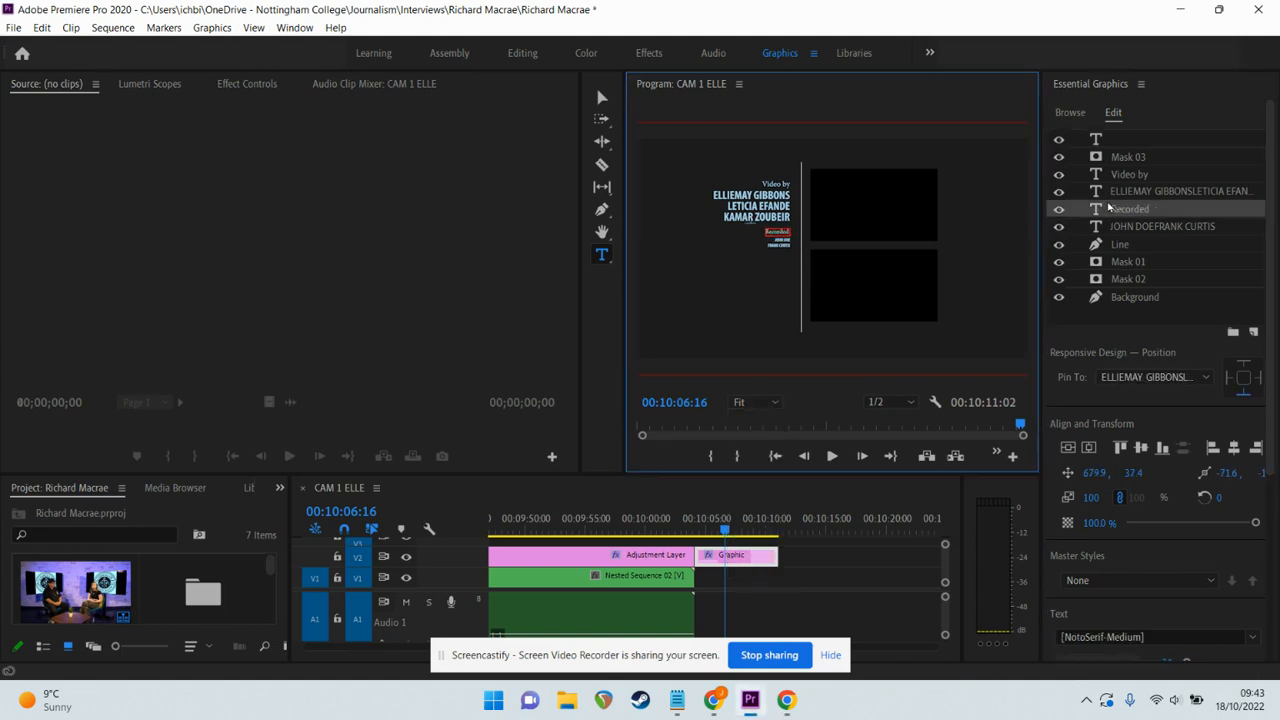
pyautogui.write(' at')
pyautogui.click(1128, 228)
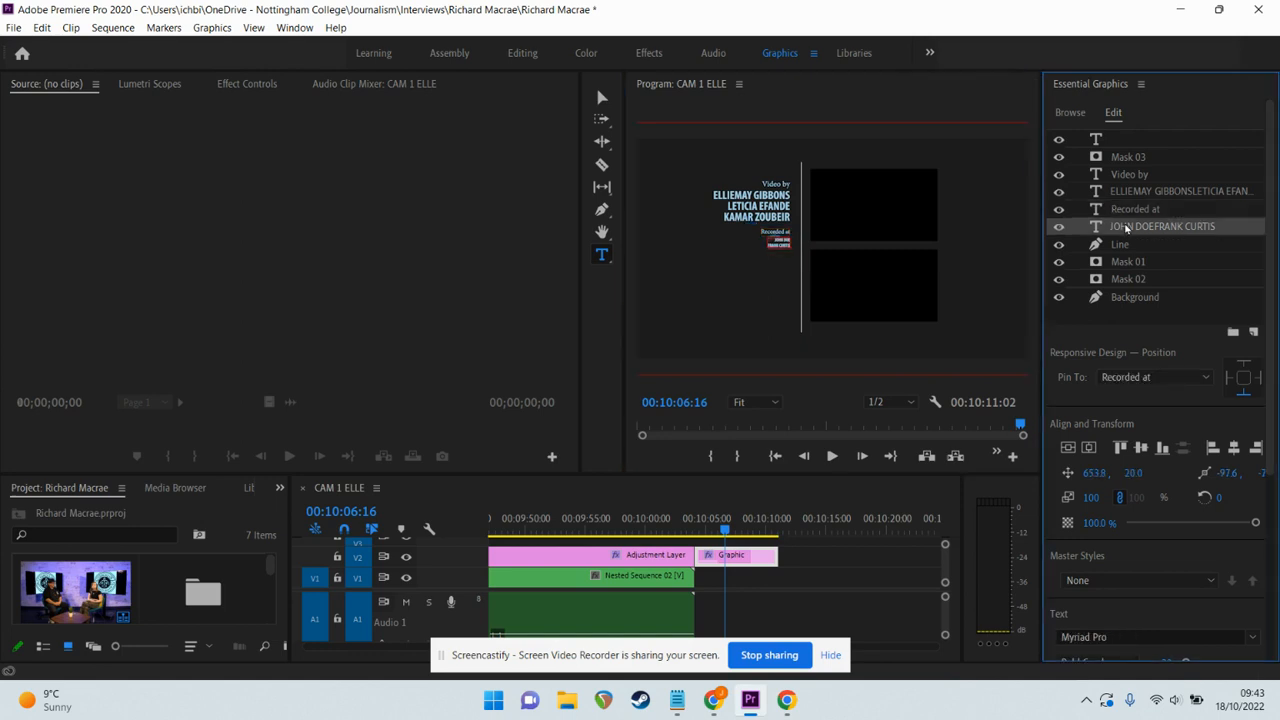
pyautogui.doubleClick(1099, 228)
pyautogui.write('THE DIGITAL MEDIA CENTRE')
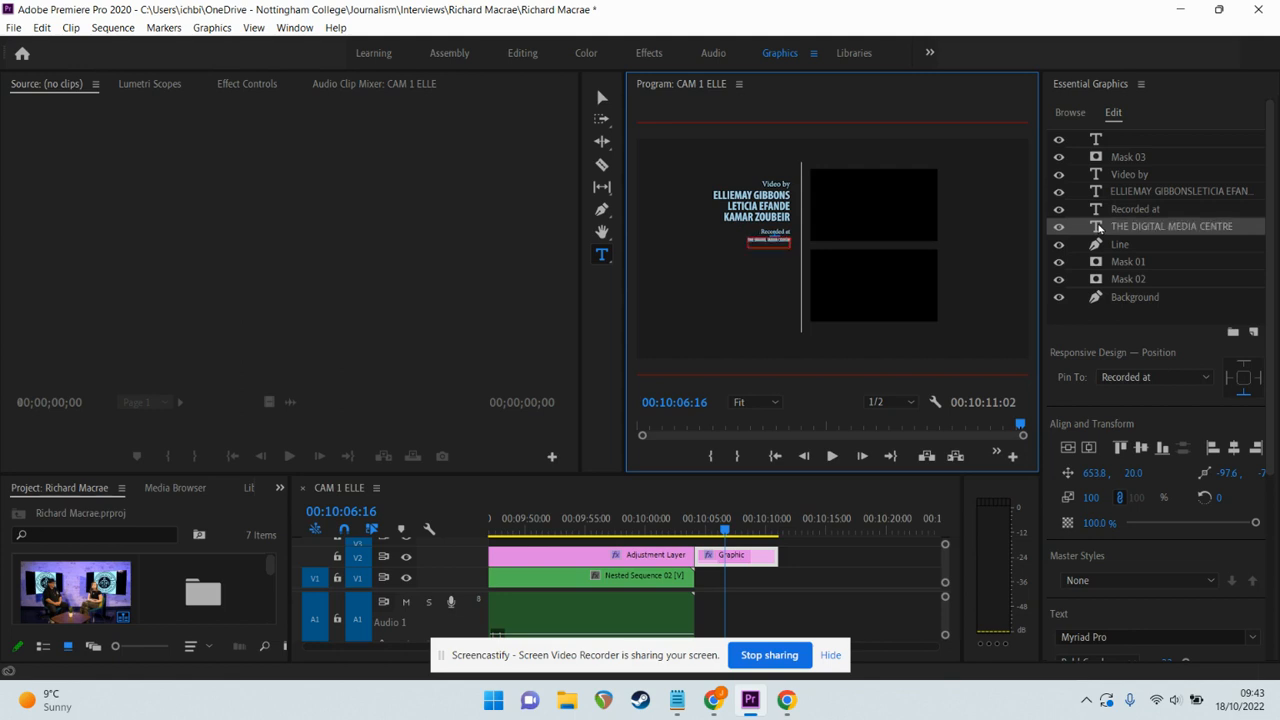
pyautogui.write('NOTTINGHAM COLLE')
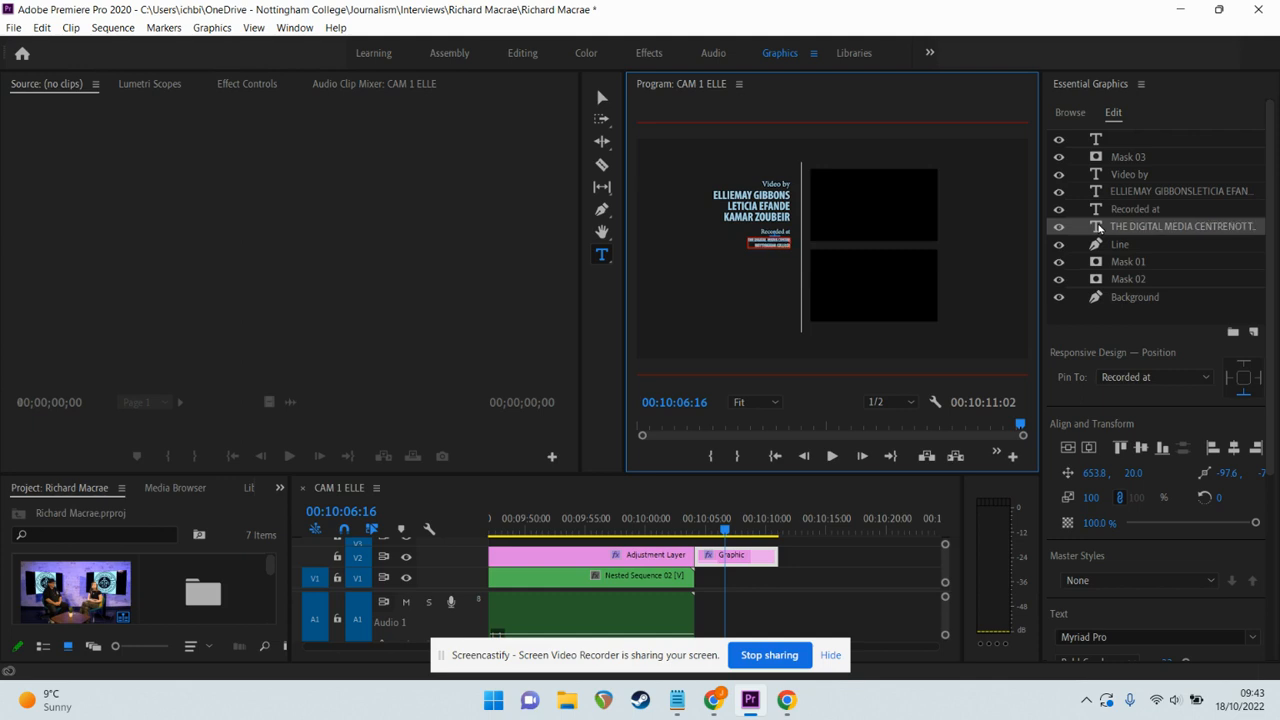
# Play the credits graphic from its start to review the new text.
pyautogui.click(707, 520)
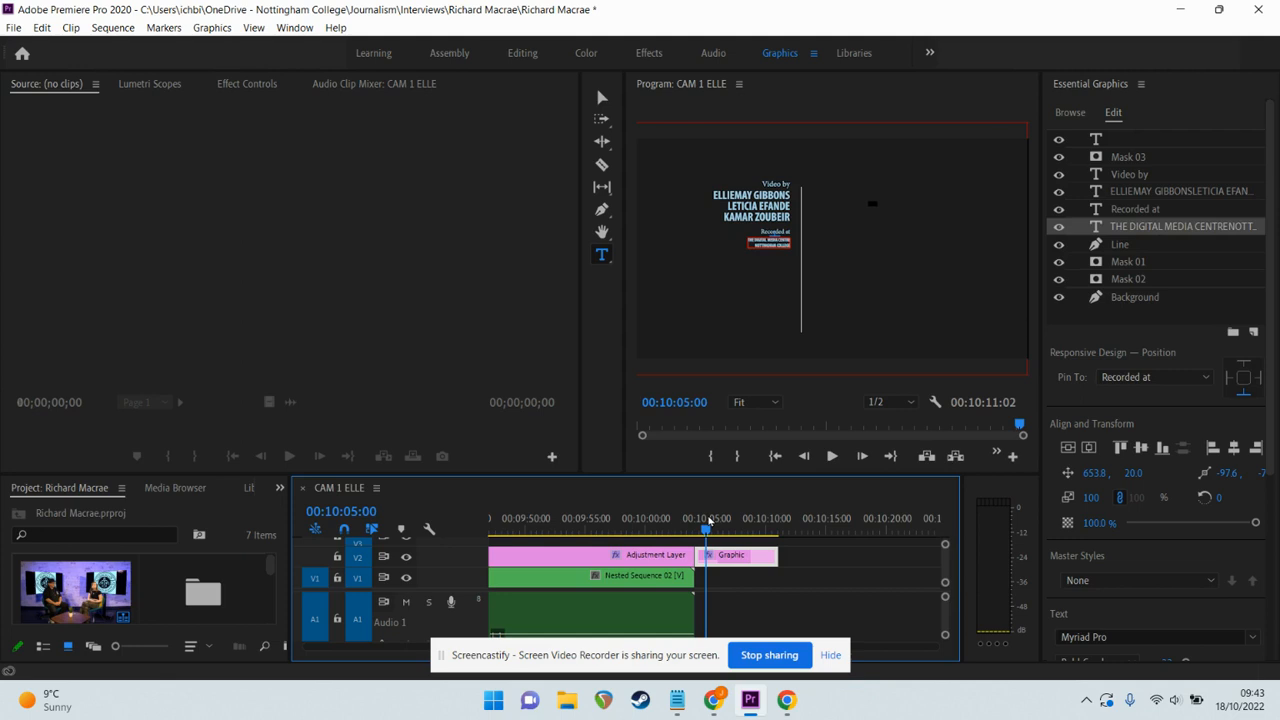
pyautogui.press('Up')
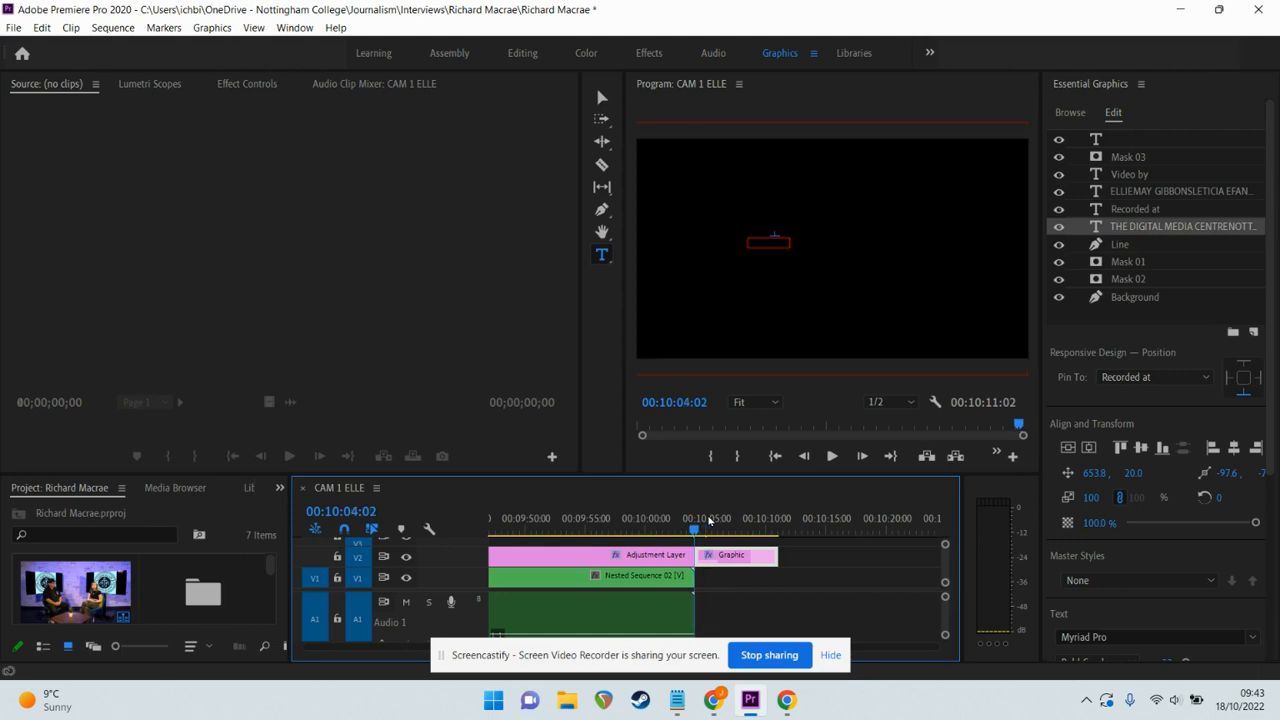
pyautogui.press('space')
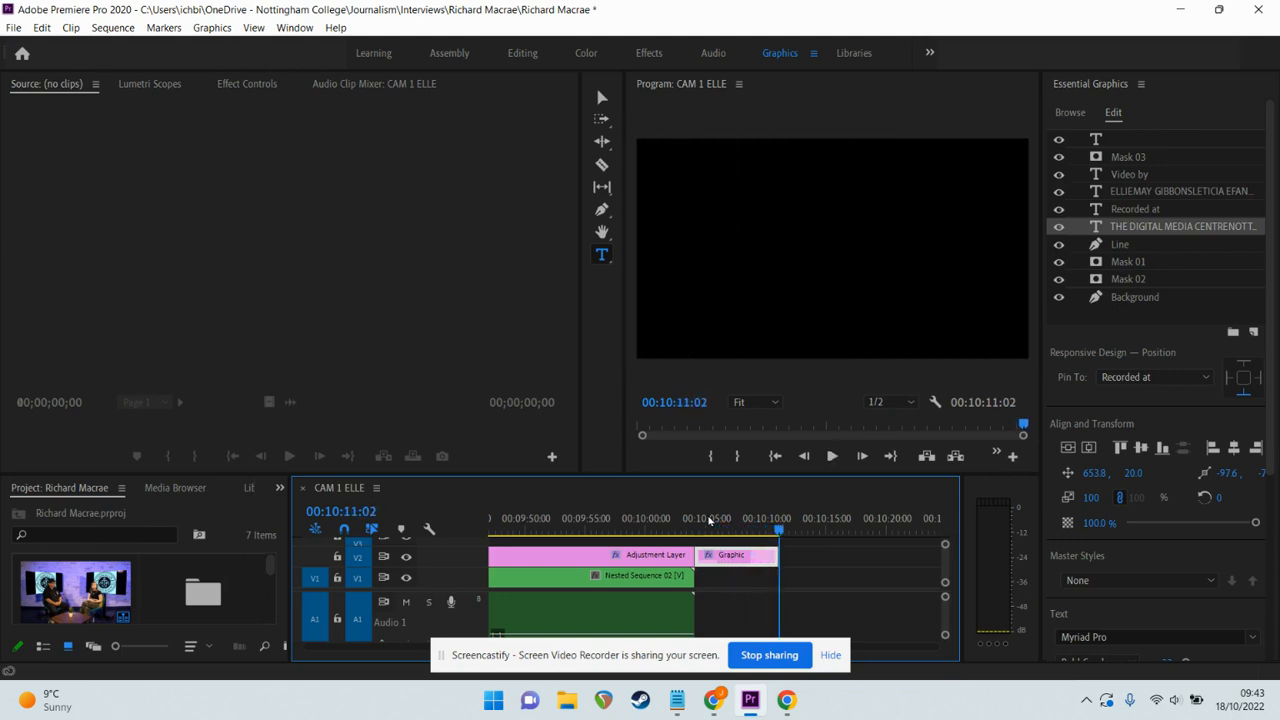
pyautogui.press('space')
pyautogui.press('Down')
pyautogui.press('Down')
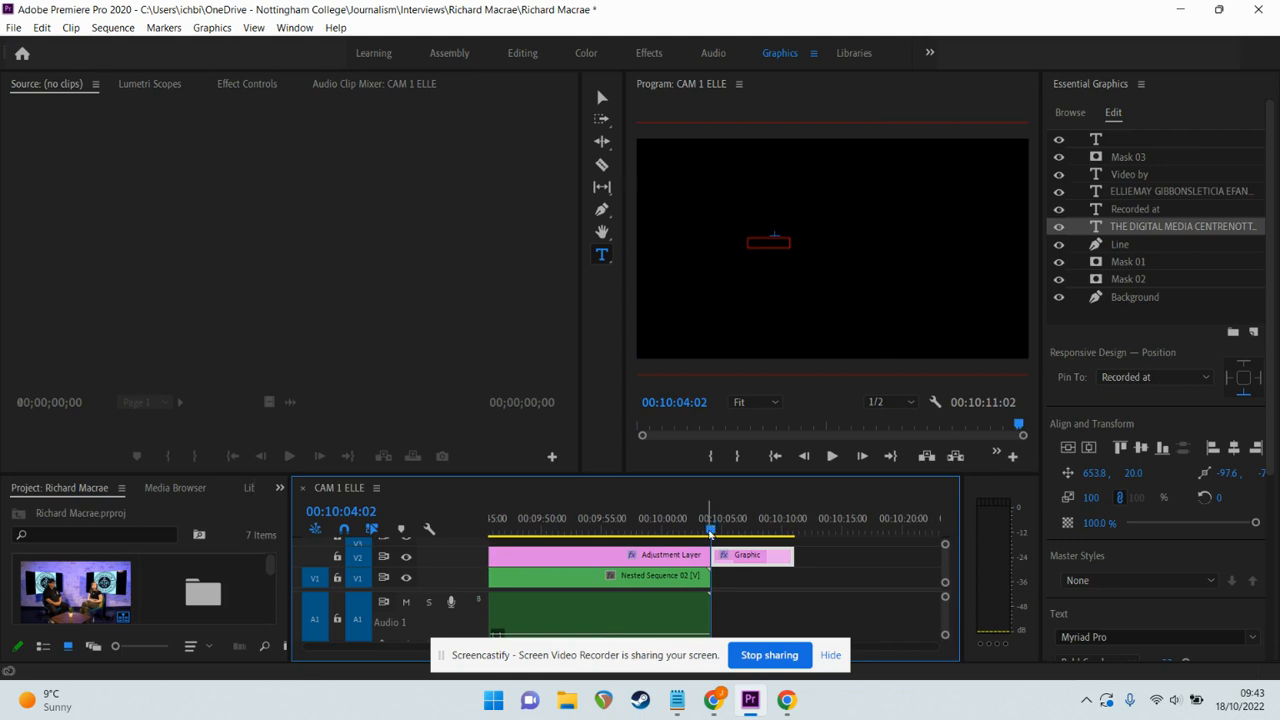
pyautogui.moveTo(710, 528); pyautogui.dragTo(739, 535)
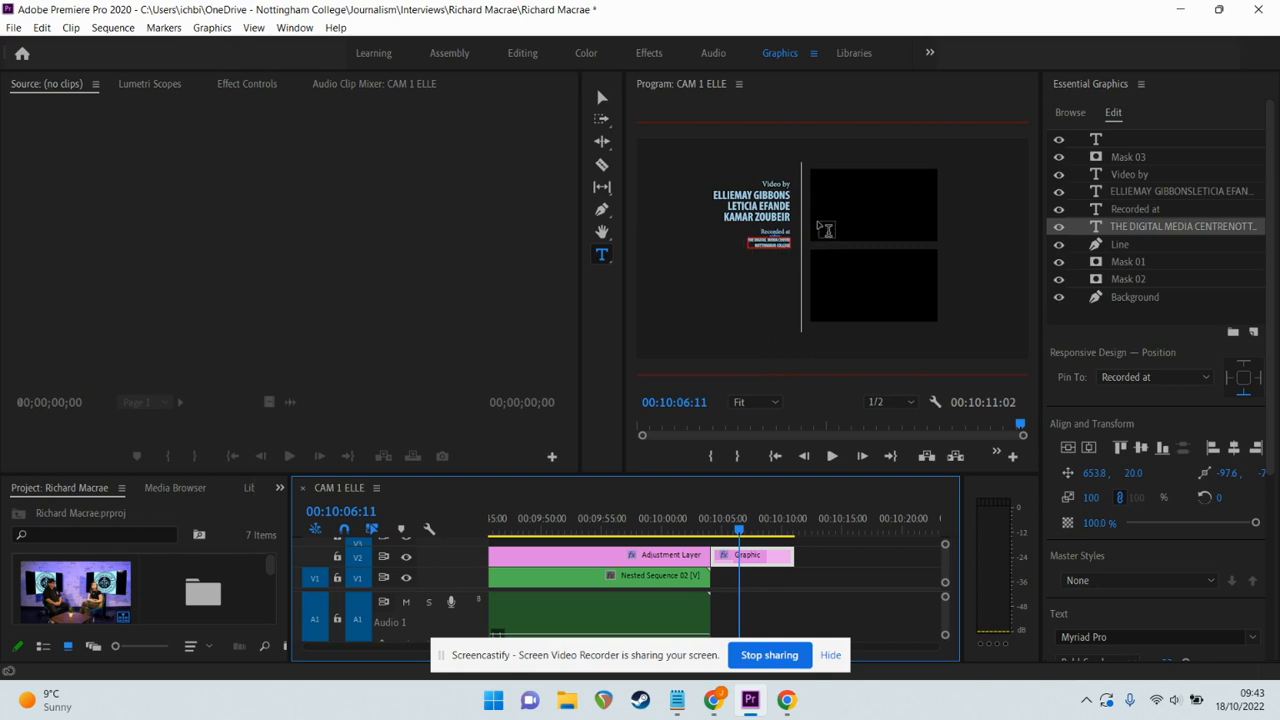
# Select an element of the credits graphic and preview the frame full screen.
pyautogui.click(603, 97)
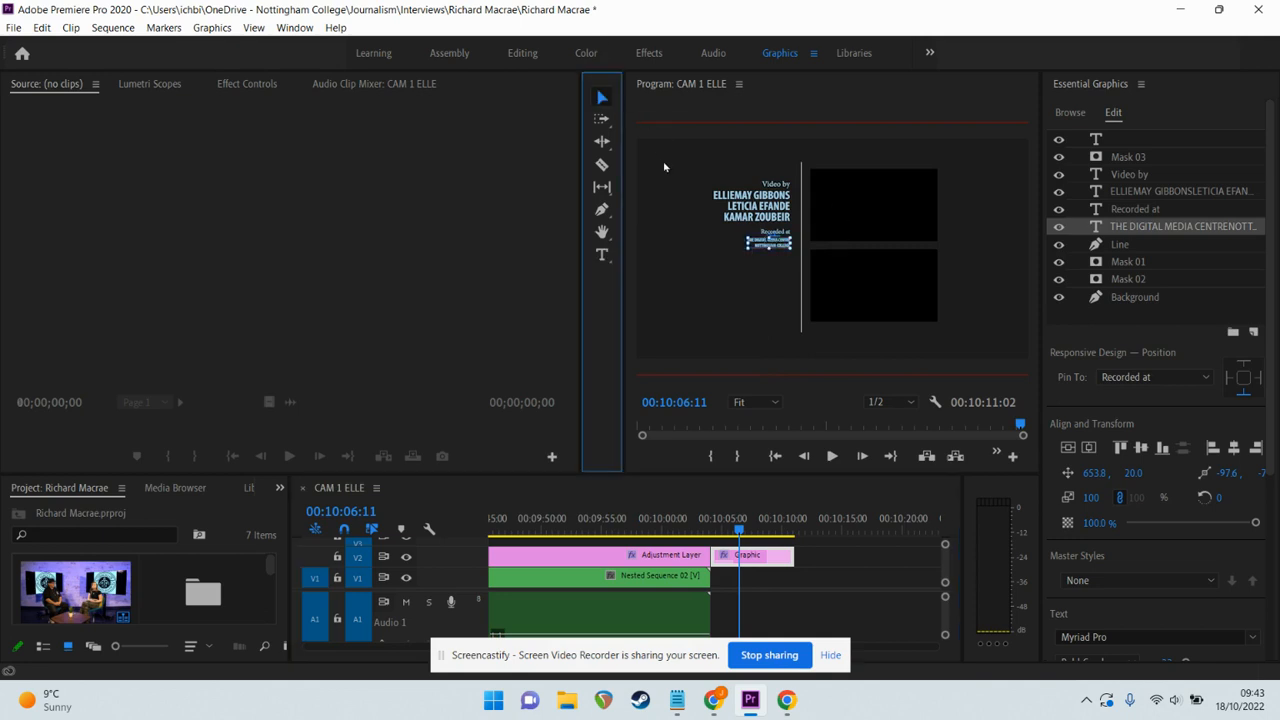
pyautogui.click(664, 167)
pyautogui.hotkey('ctrl', '`')
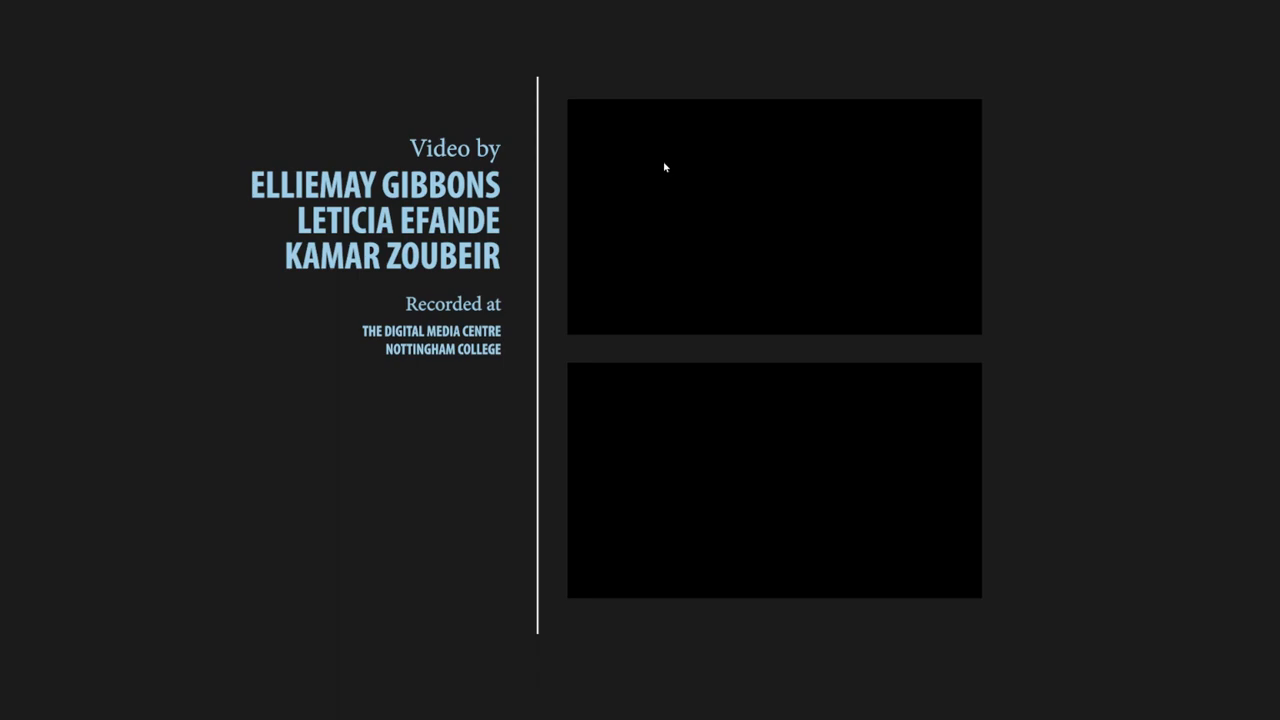
pyautogui.hotkey('ctrl', '`')
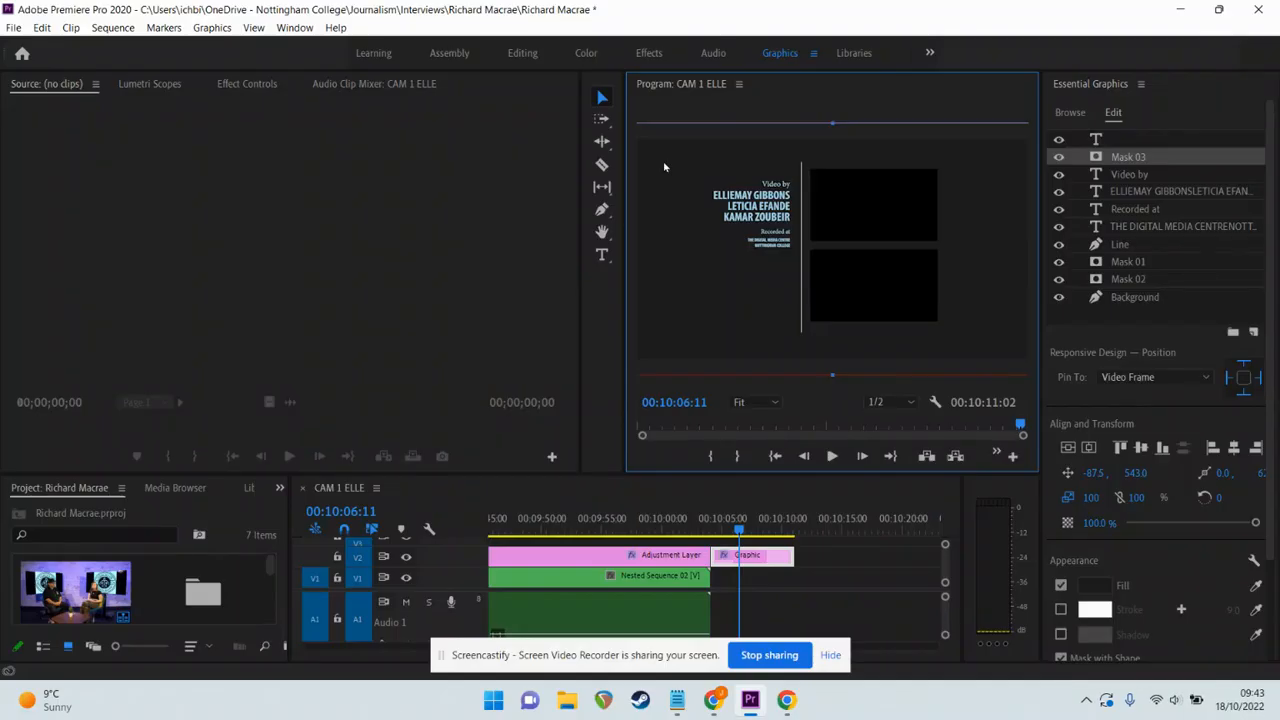
# Enlarge the venue lines to size 46 and move them slightly lower, to position 653.8, 40.0.
pyautogui.click(1138, 228)
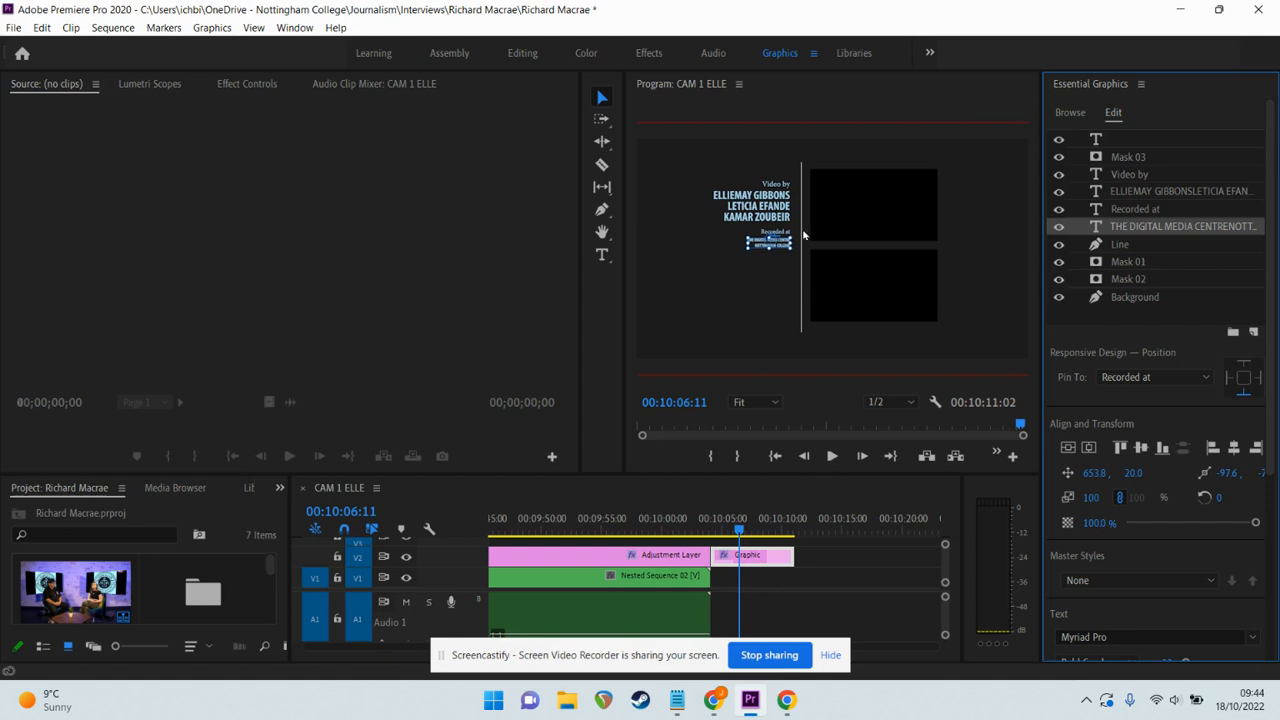
pyautogui.moveTo(1264, 285); pyautogui.dragTo(1276, 431)
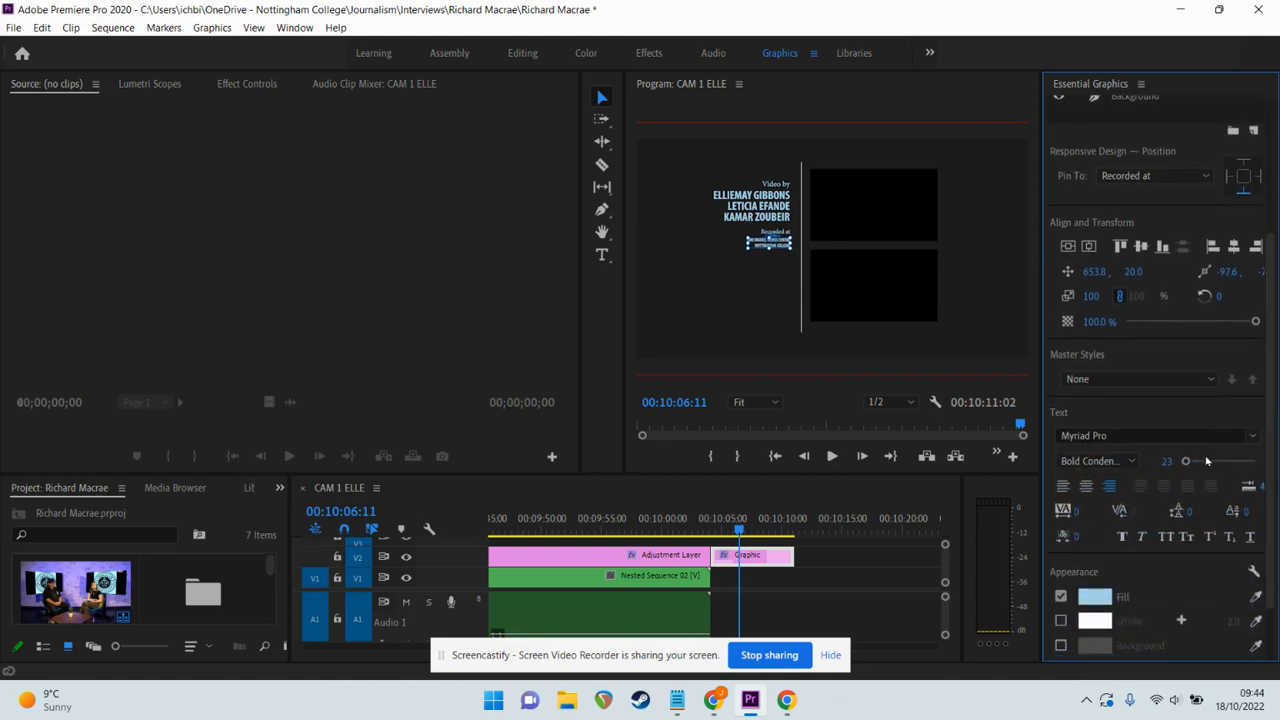
pyautogui.moveTo(1186, 462); pyautogui.dragTo(1188, 463)
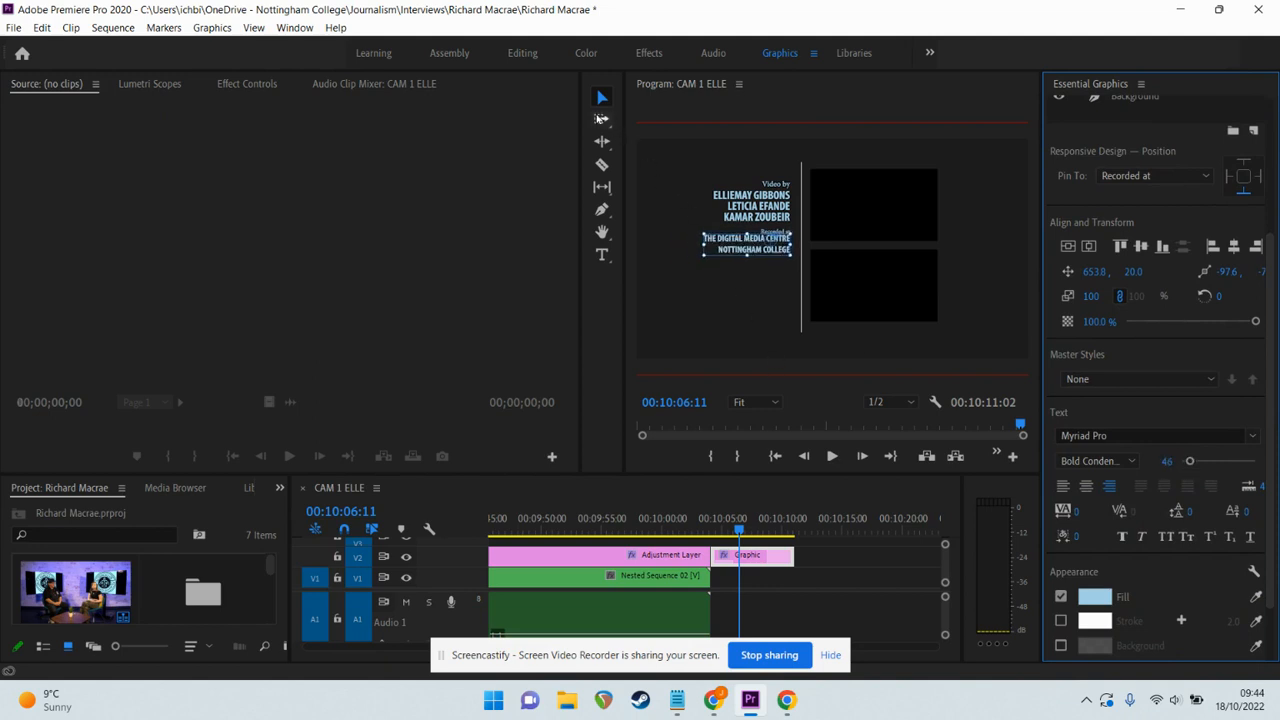
pyautogui.moveTo(733, 247); pyautogui.dragTo(729, 248)
pyautogui.click(842, 226)
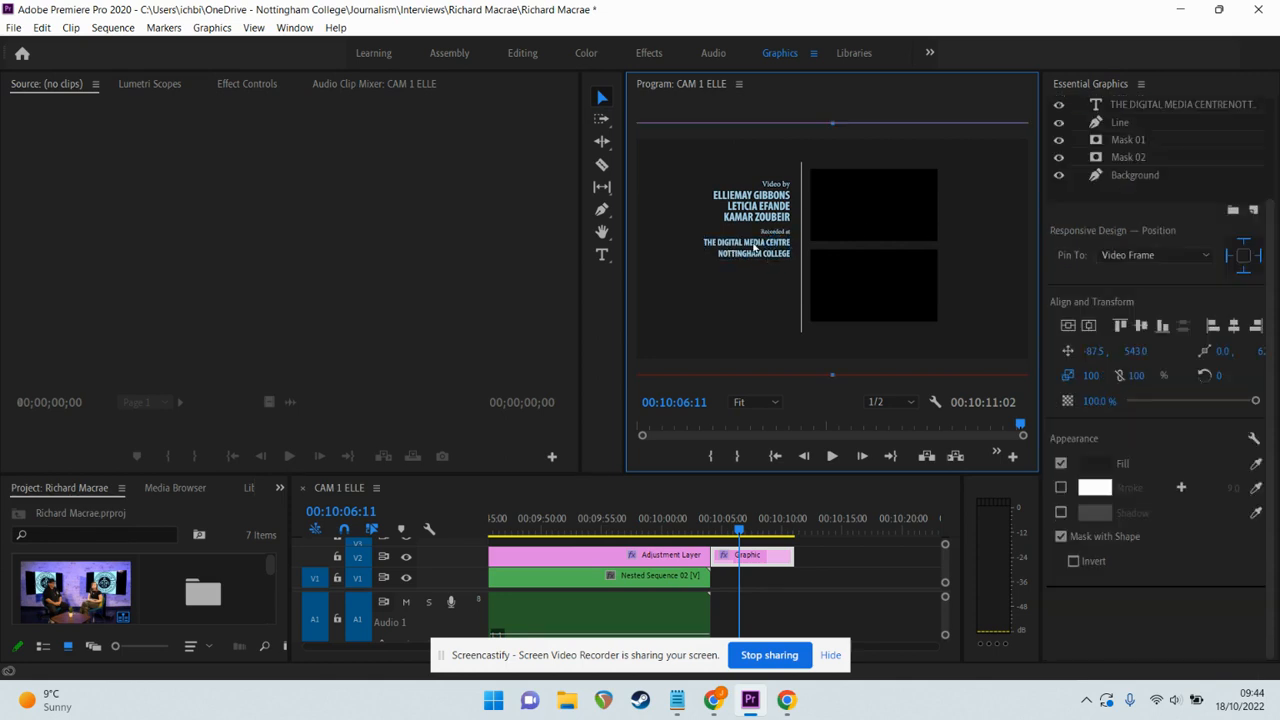
pyautogui.click(1146, 107)
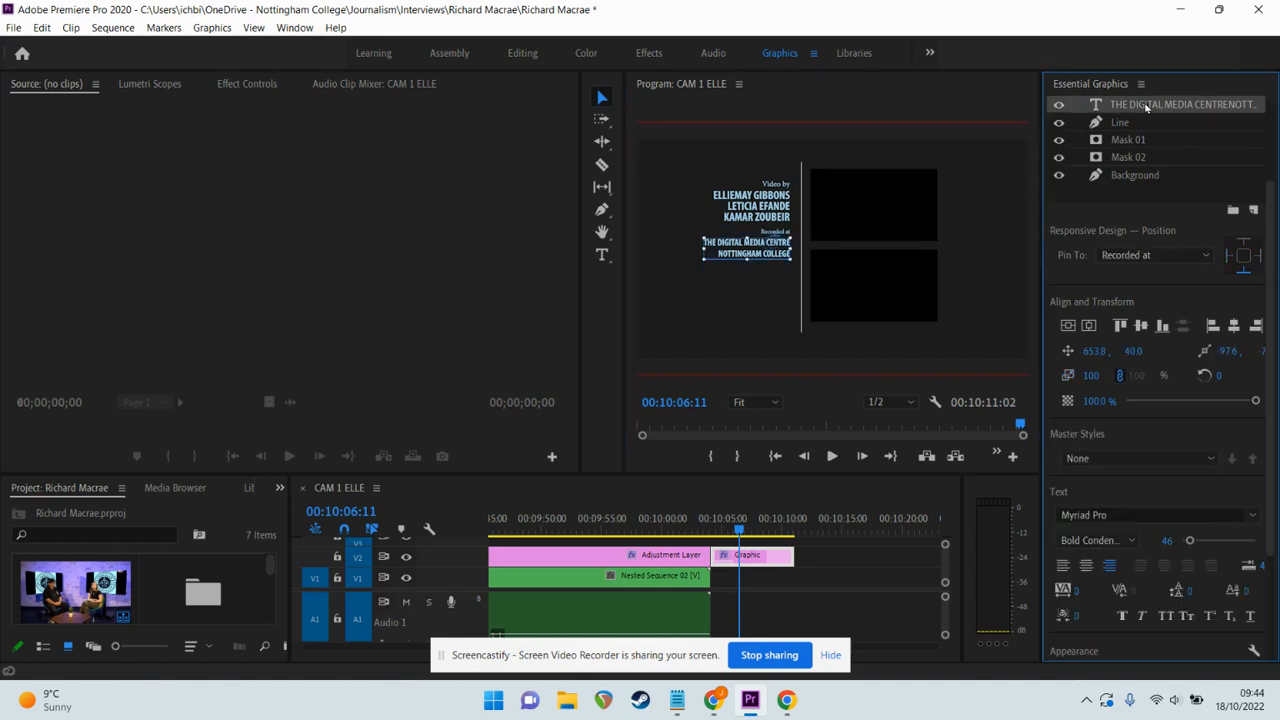
# Change the venue lines' font from Myriad Pro to Nilland-Black.
pyautogui.click(1154, 512)
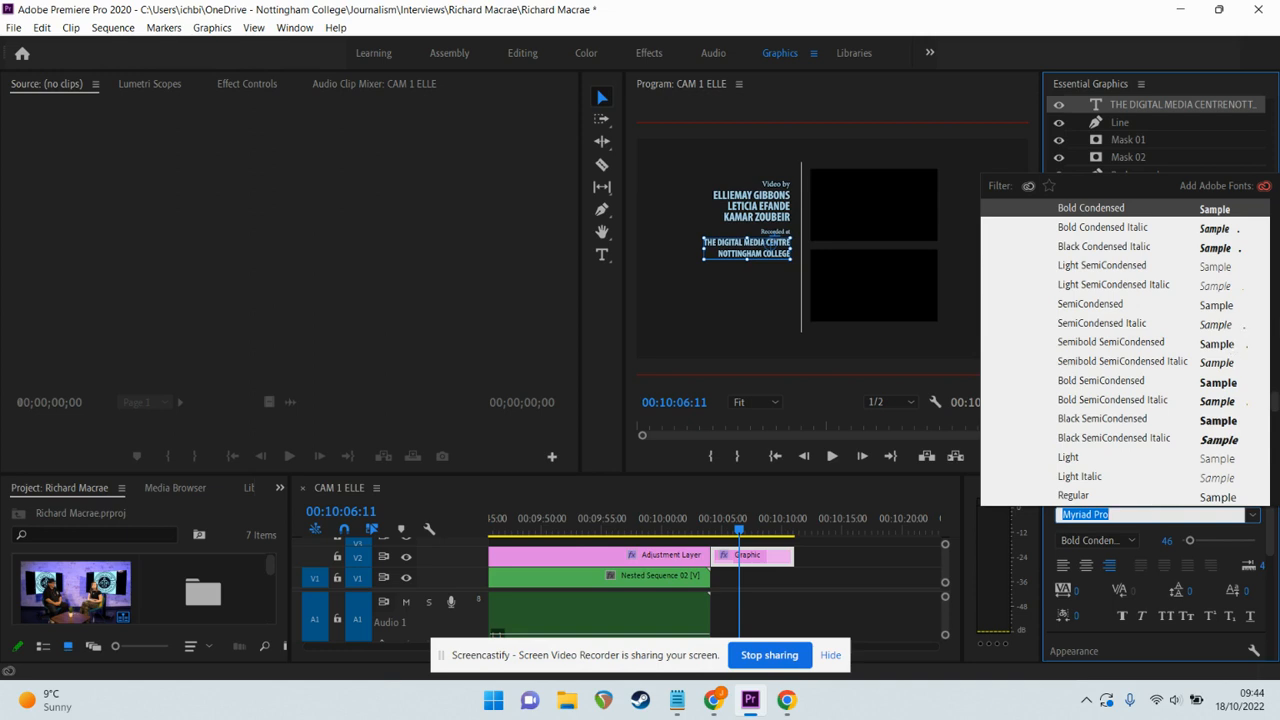
pyautogui.moveTo(1275, 400); pyautogui.dragTo(1276, 413)
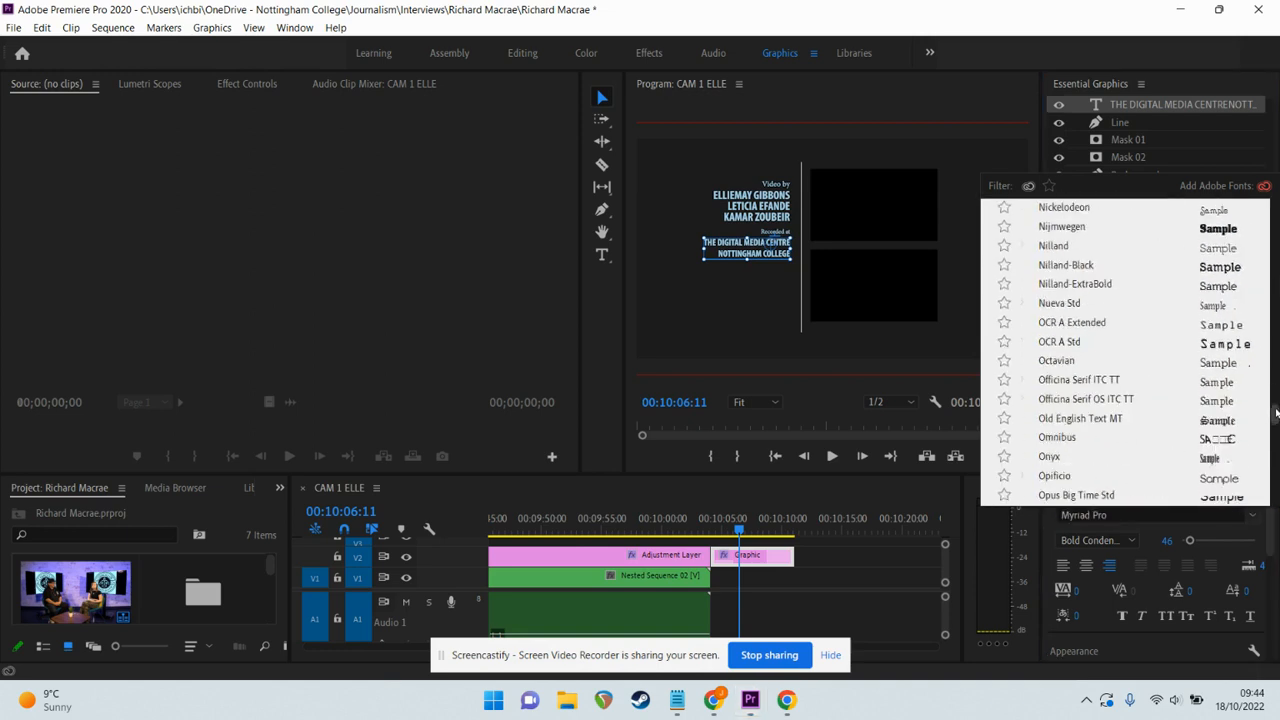
pyautogui.press('Escape')
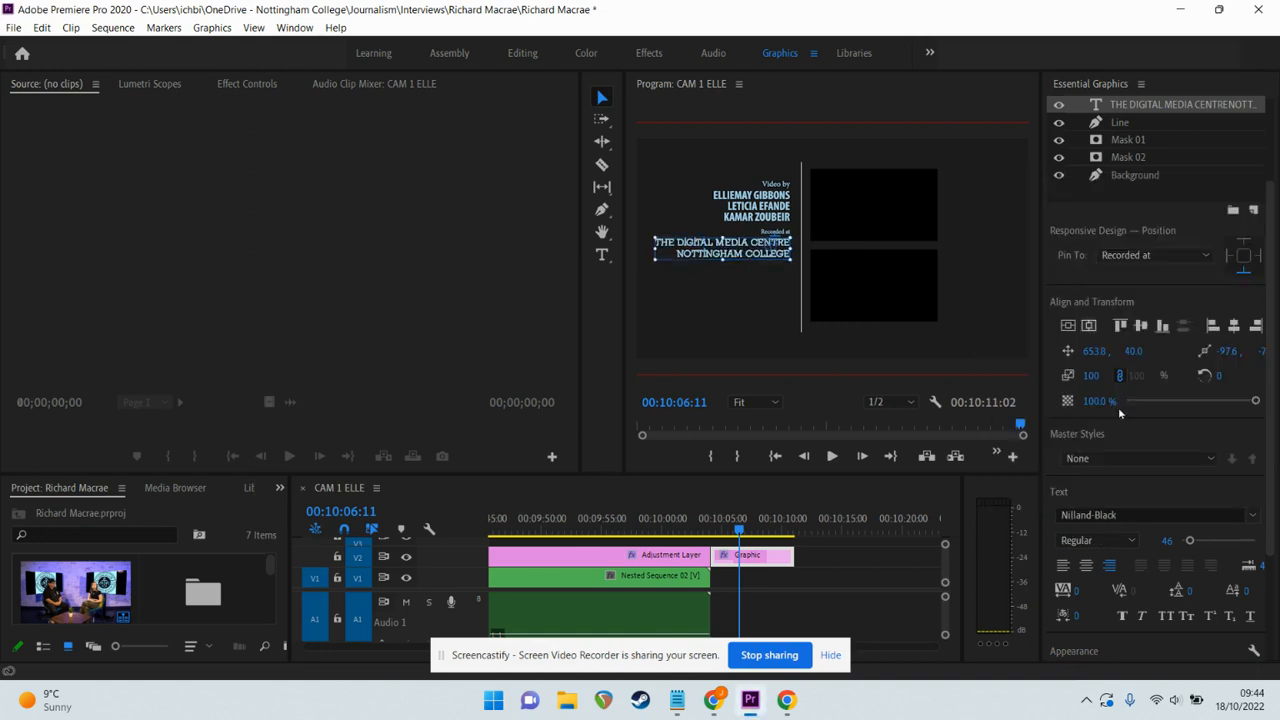
pyautogui.click(1251, 515)
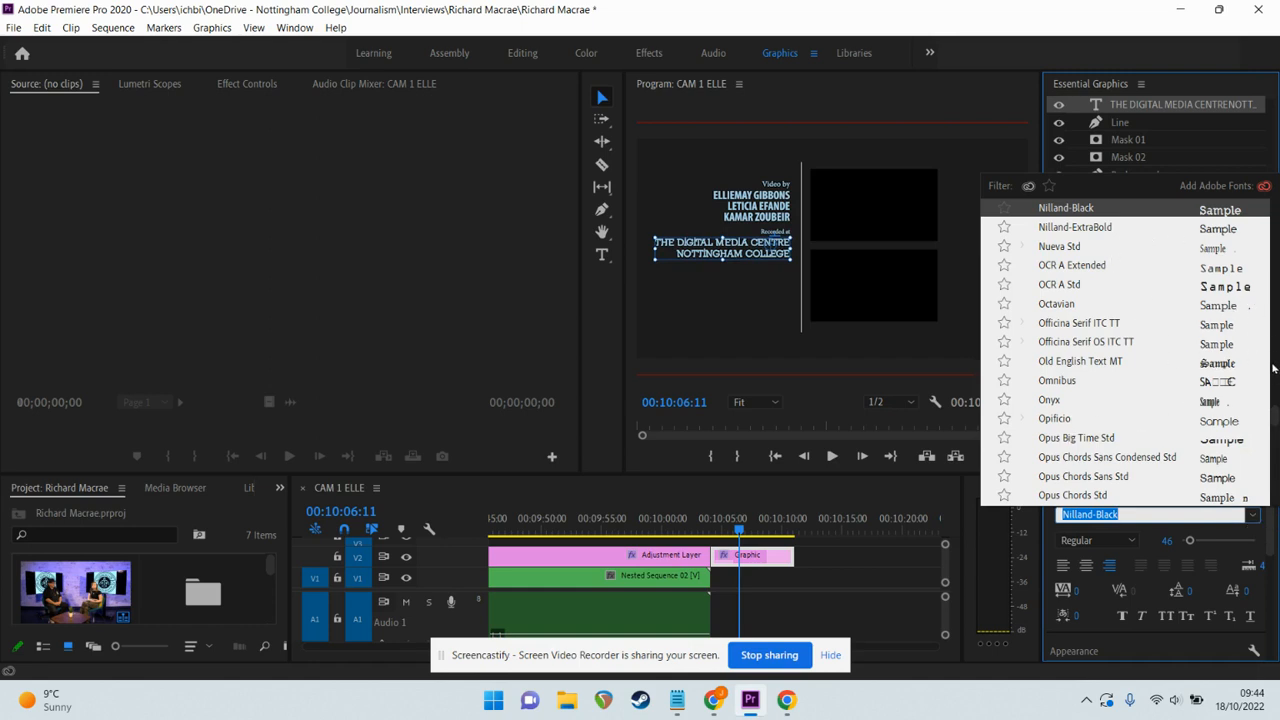
pyautogui.moveTo(1277, 416); pyautogui.dragTo(1277, 440)
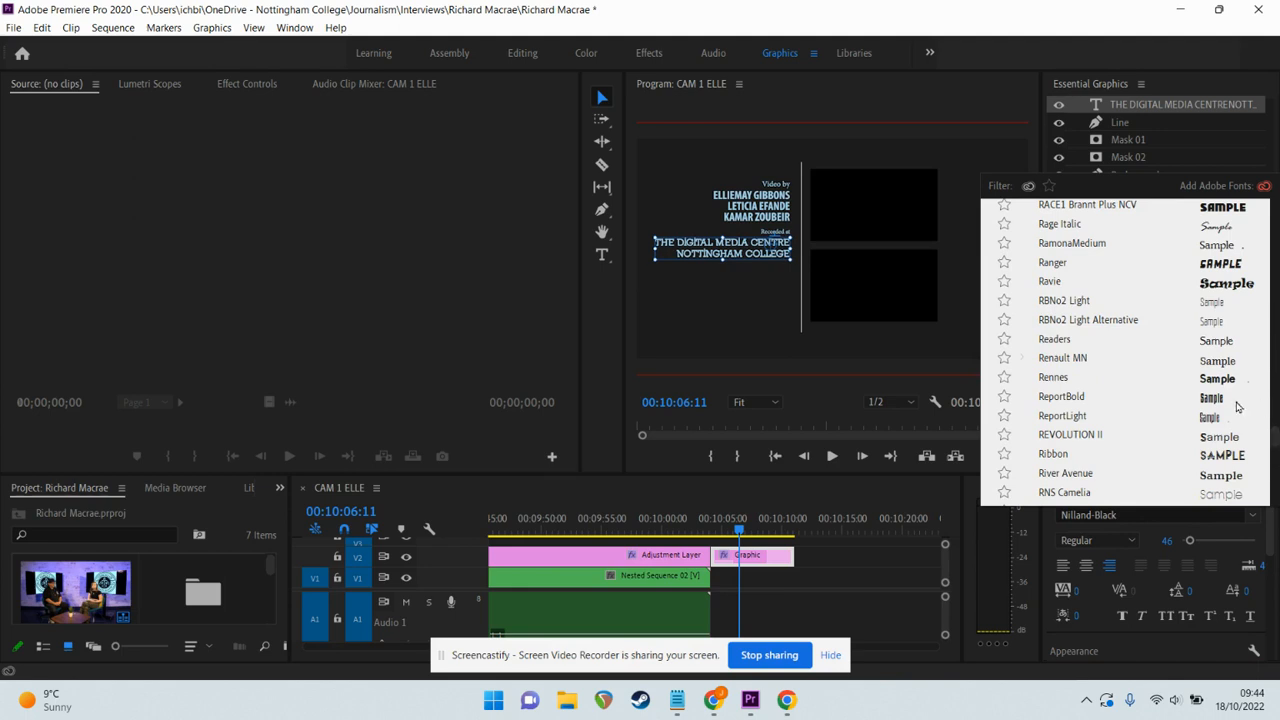
# Try REVOLUTION II, then set the venue lines to Helvetica CE 35 Thin.
pyautogui.click(1112, 432)
pyautogui.click(1138, 515)
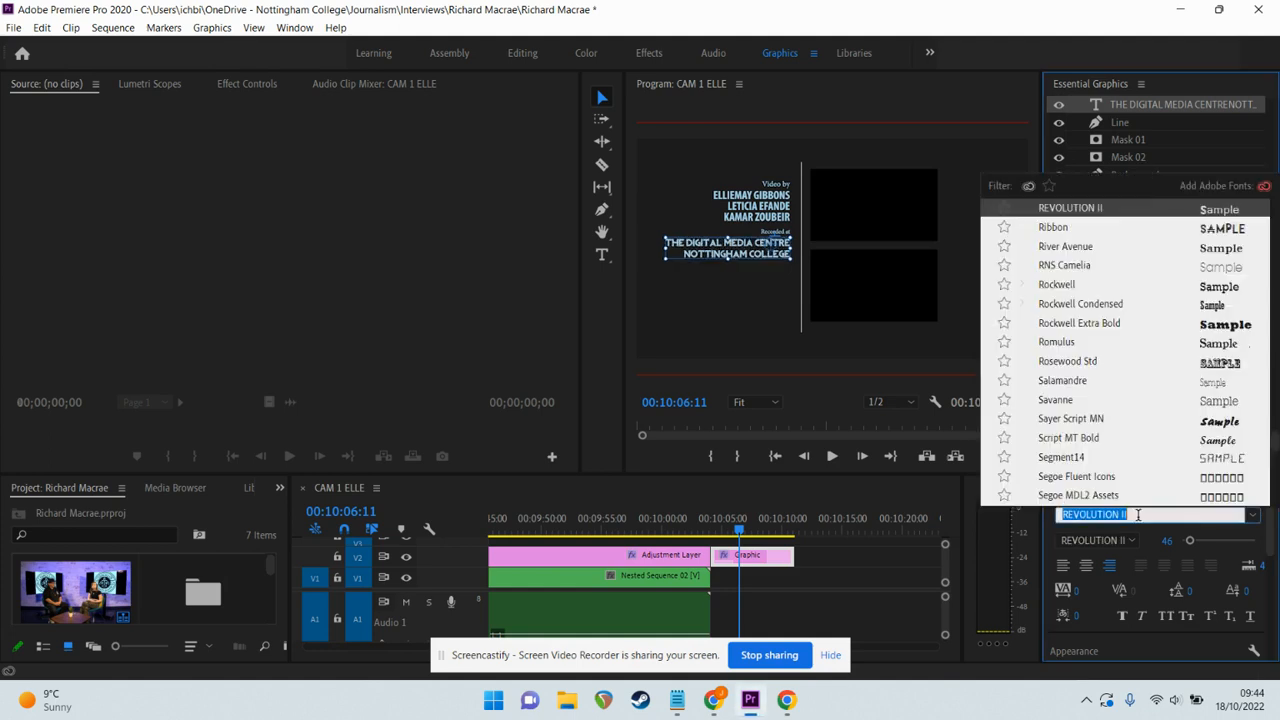
pyautogui.write('hel')
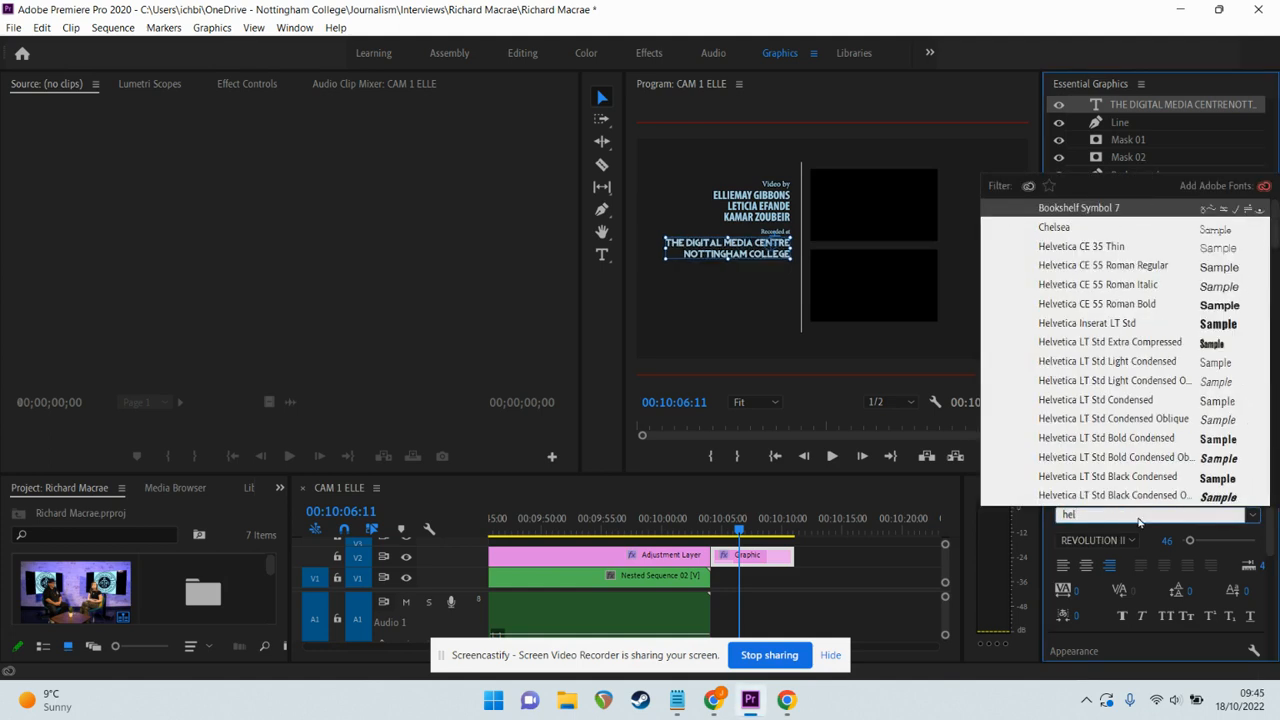
pyautogui.click(1091, 261)
pyautogui.click(1080, 250)
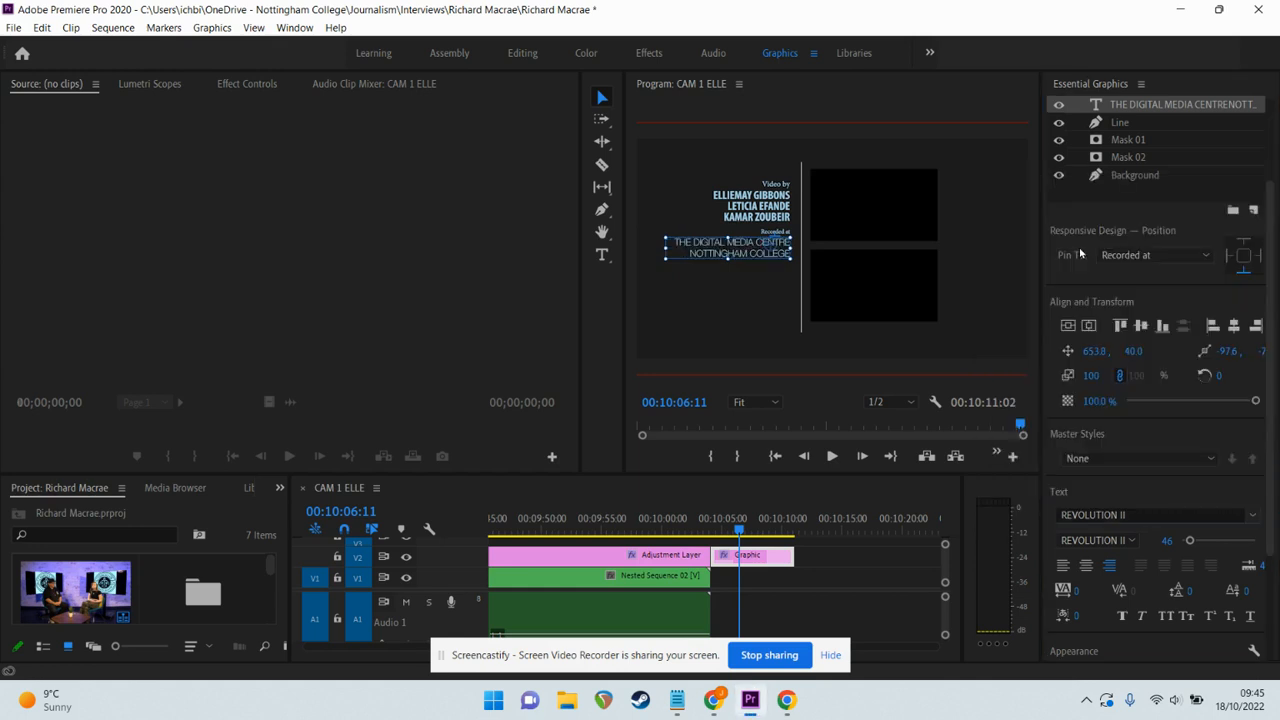
pyautogui.click(812, 327)
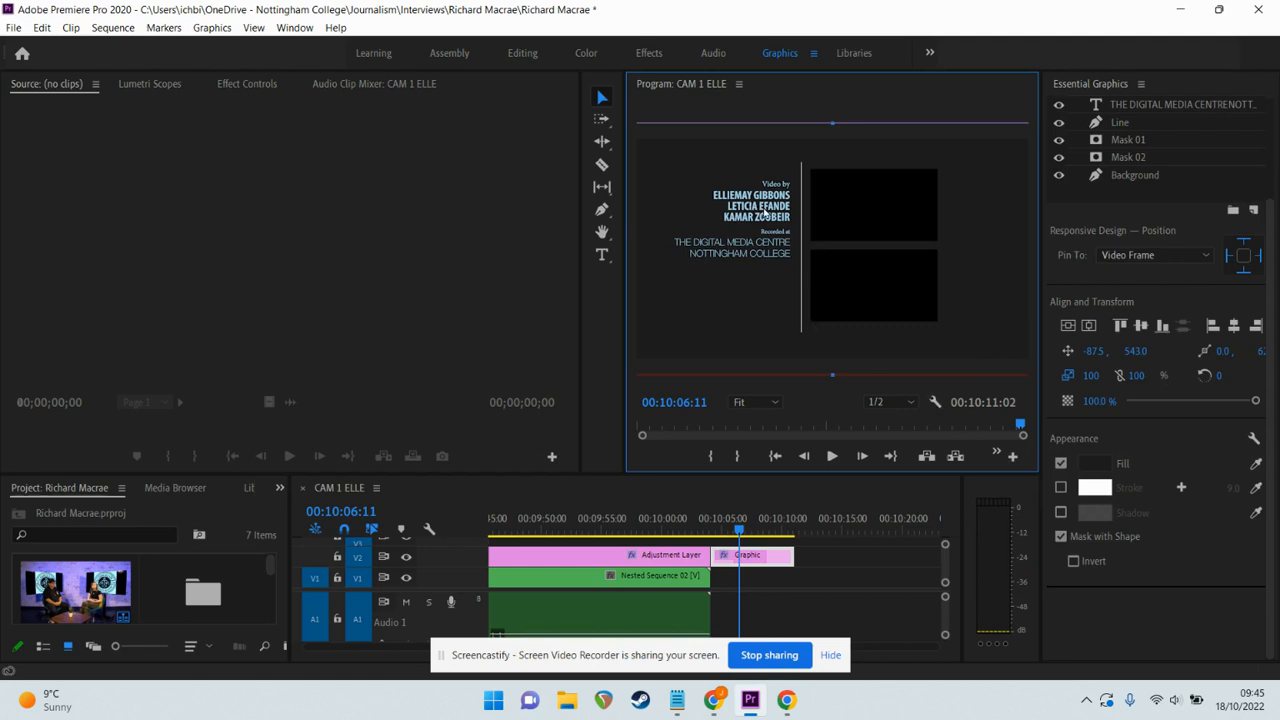
pyautogui.click(1137, 105)
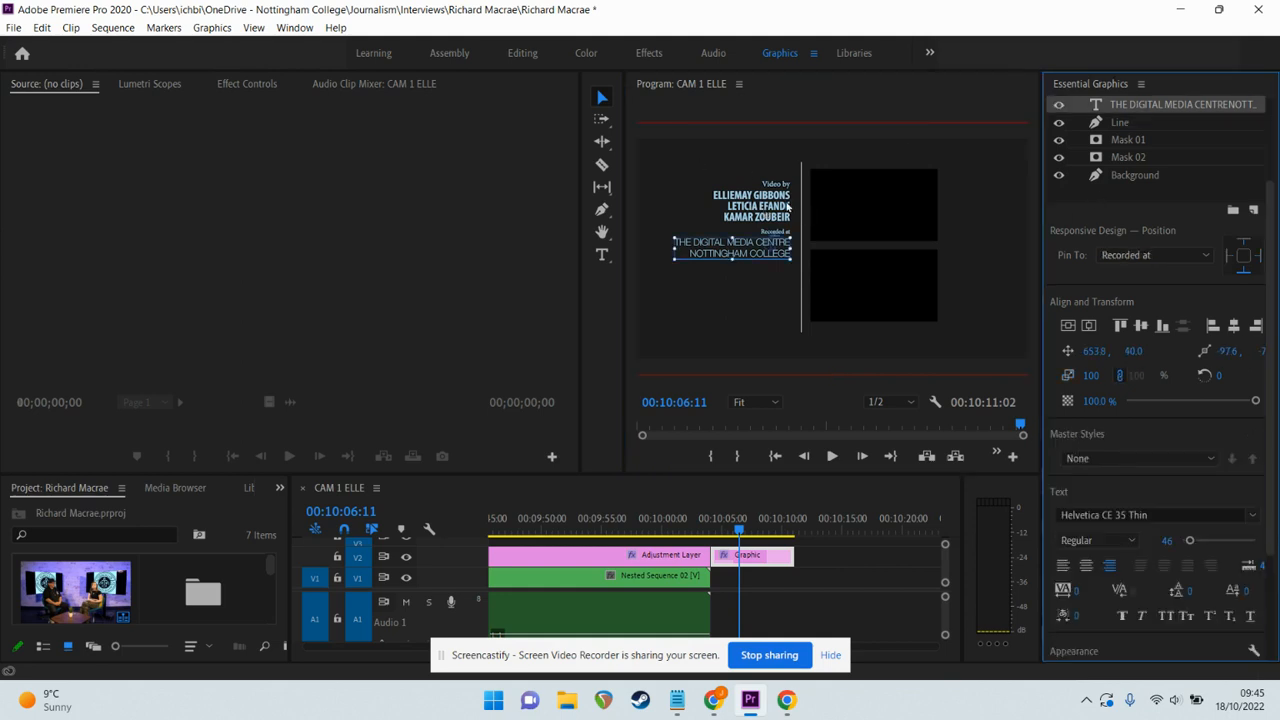
pyautogui.scroll(3, 1276, 219)
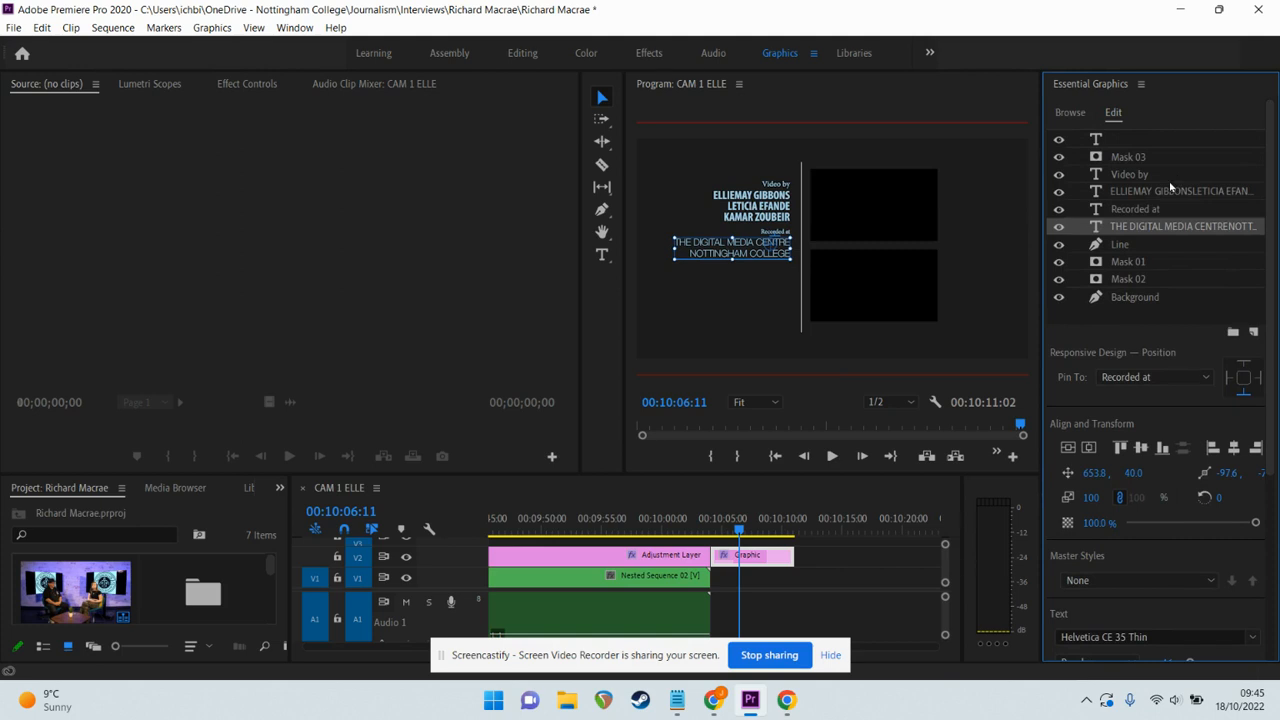
# Switch the crew names' font to Helvetica CE 35 Thin by searching 'helv'.
pyautogui.click(1170, 192)
pyautogui.scroll(-5, 1268, 218)
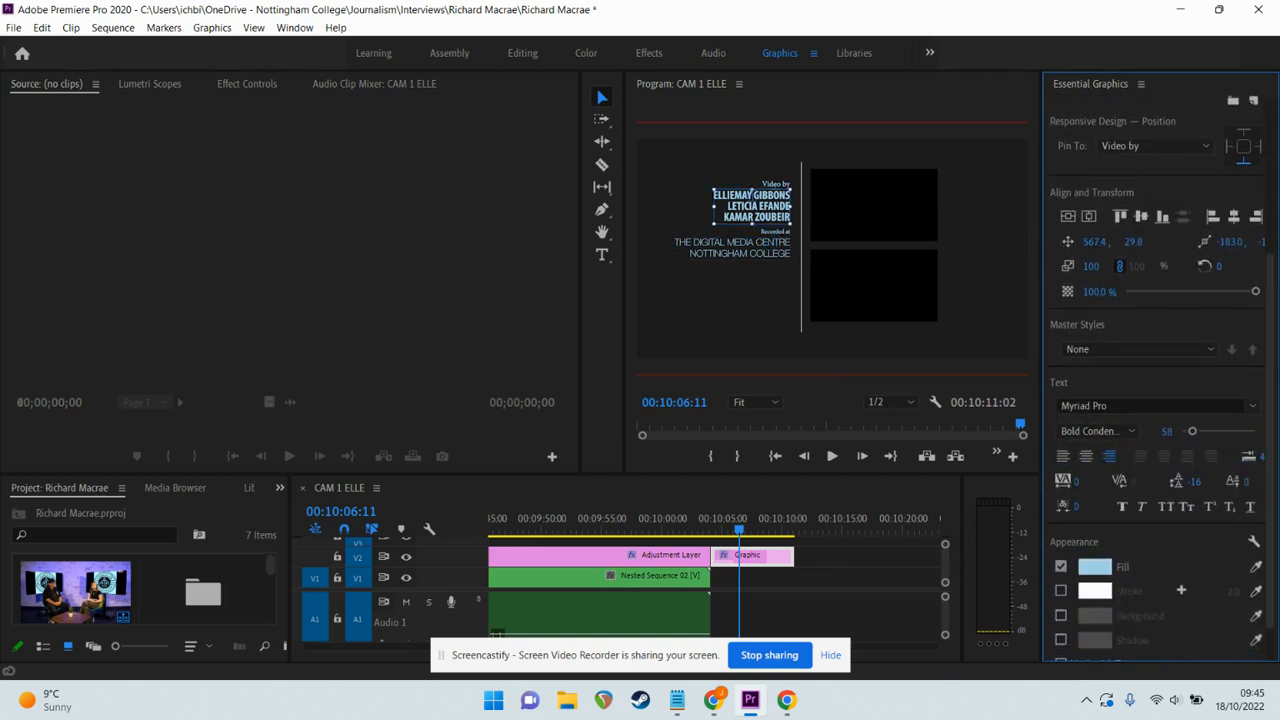
pyautogui.click(1177, 404)
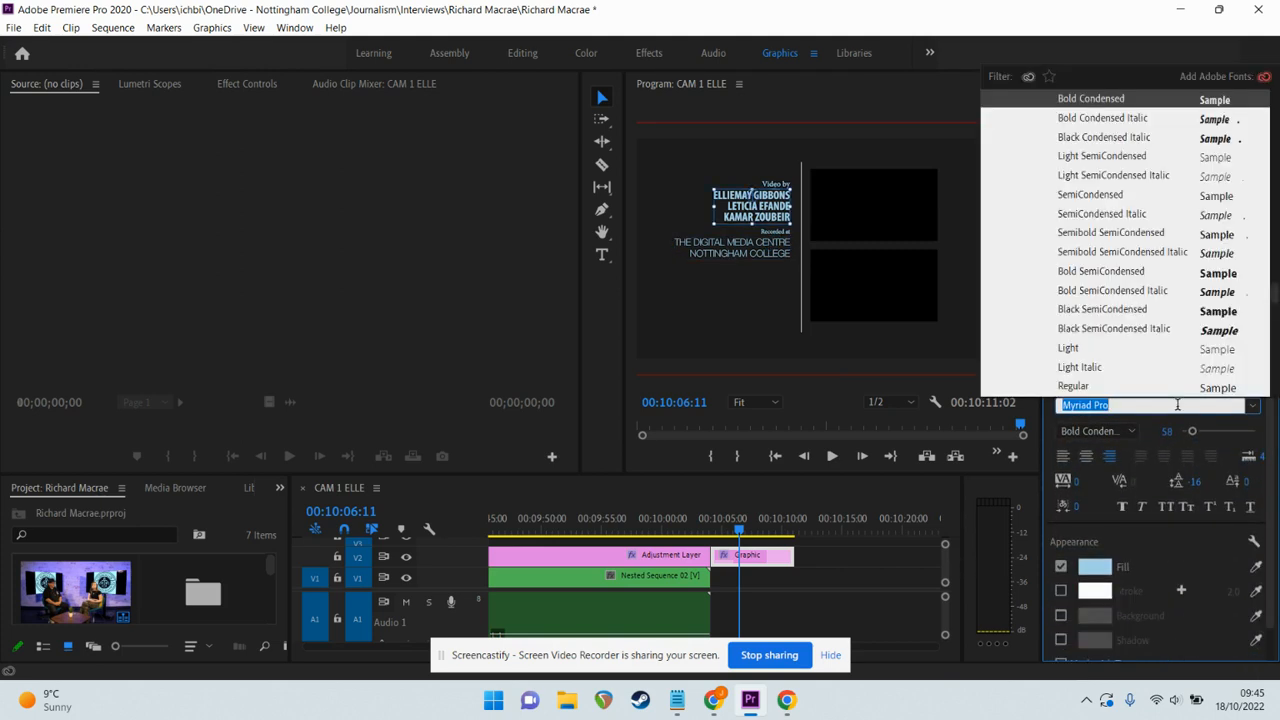
pyautogui.write('helv')
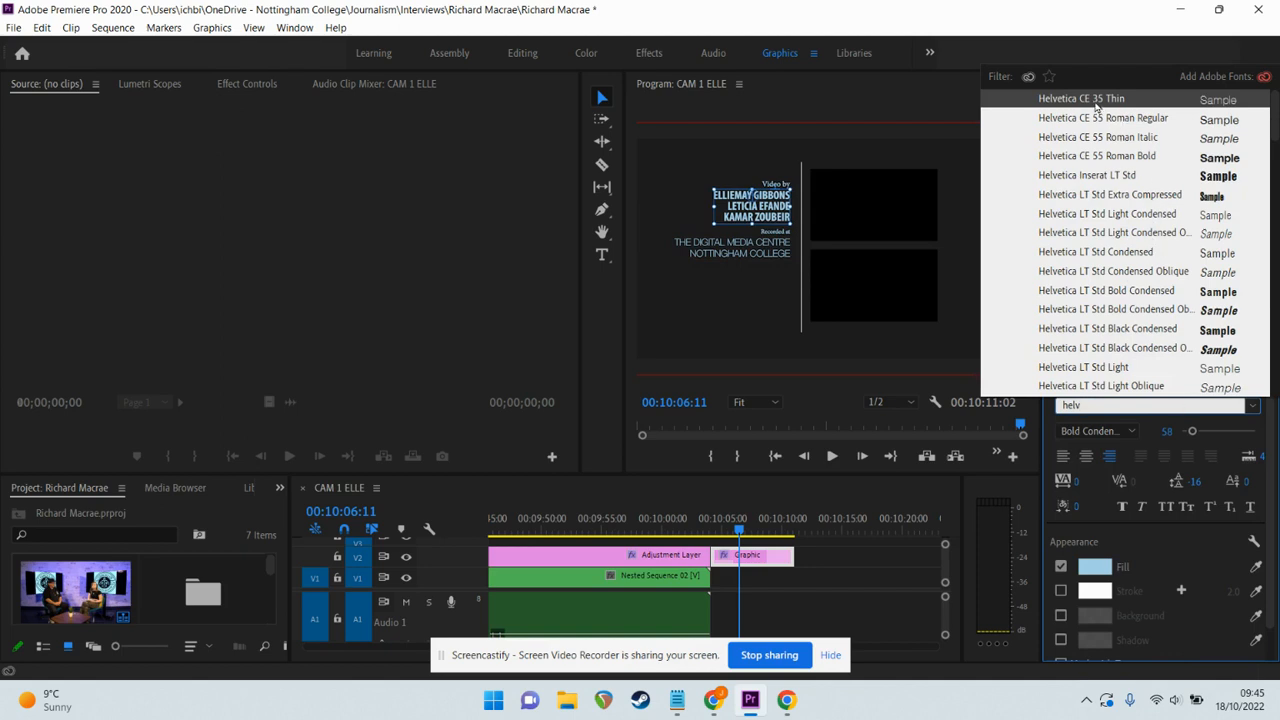
pyautogui.click(1093, 102)
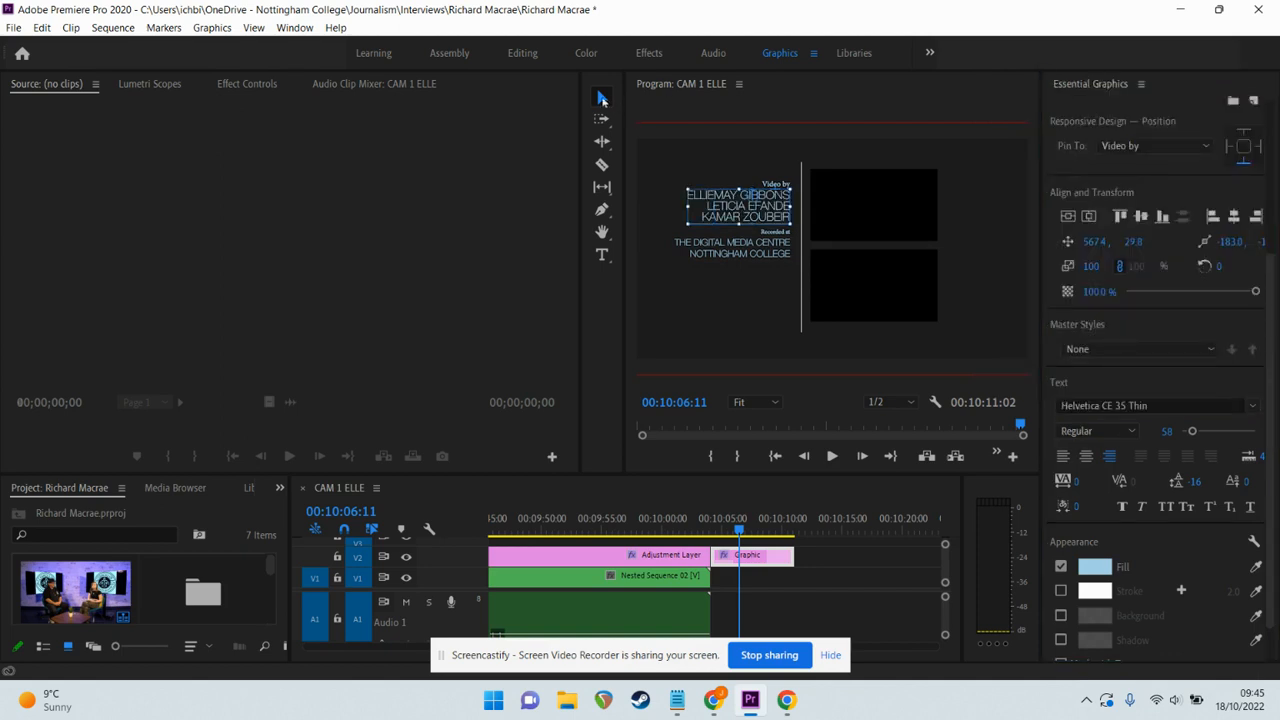
# Play the end card from its start to preview the new fonts.
pyautogui.click(742, 536)
pyautogui.press('Up')
pyautogui.press('space')
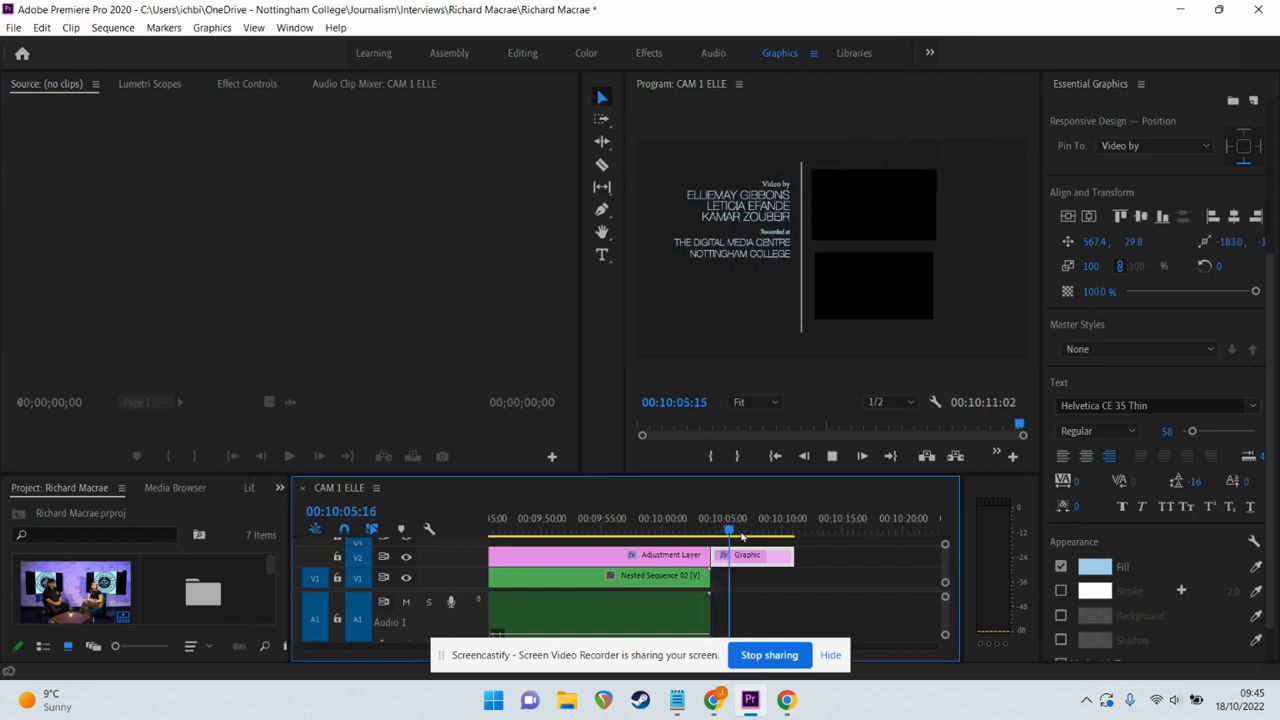
pyautogui.press('space')
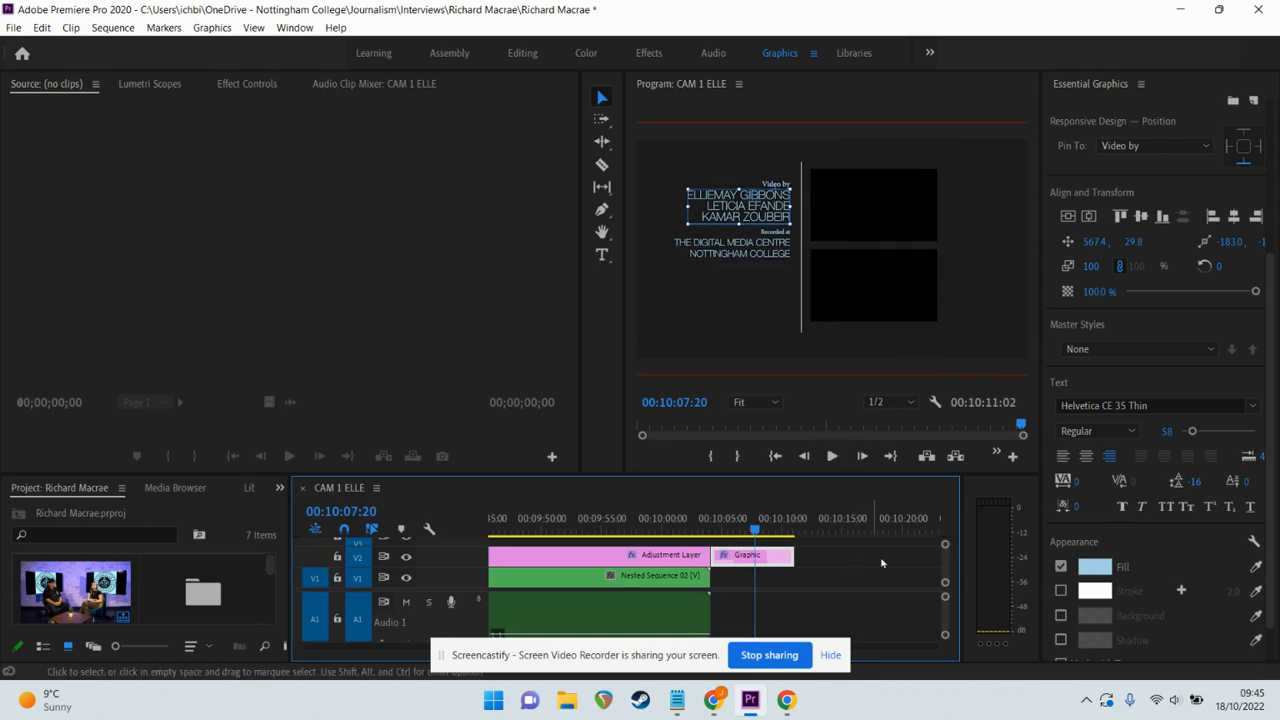
# Try a dark violet-blue fill colour on the crew names.
pyautogui.click(1094, 567)
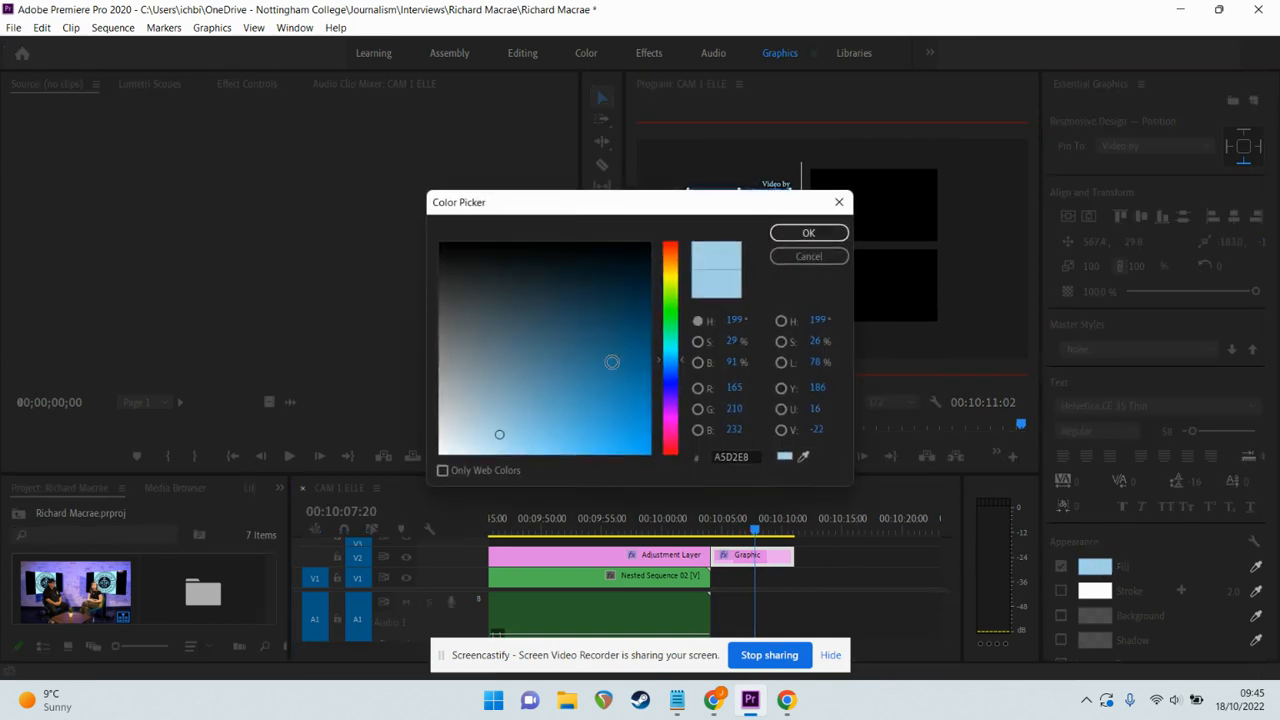
pyautogui.moveTo(672, 360); pyautogui.dragTo(672, 387)
pyautogui.click(560, 322)
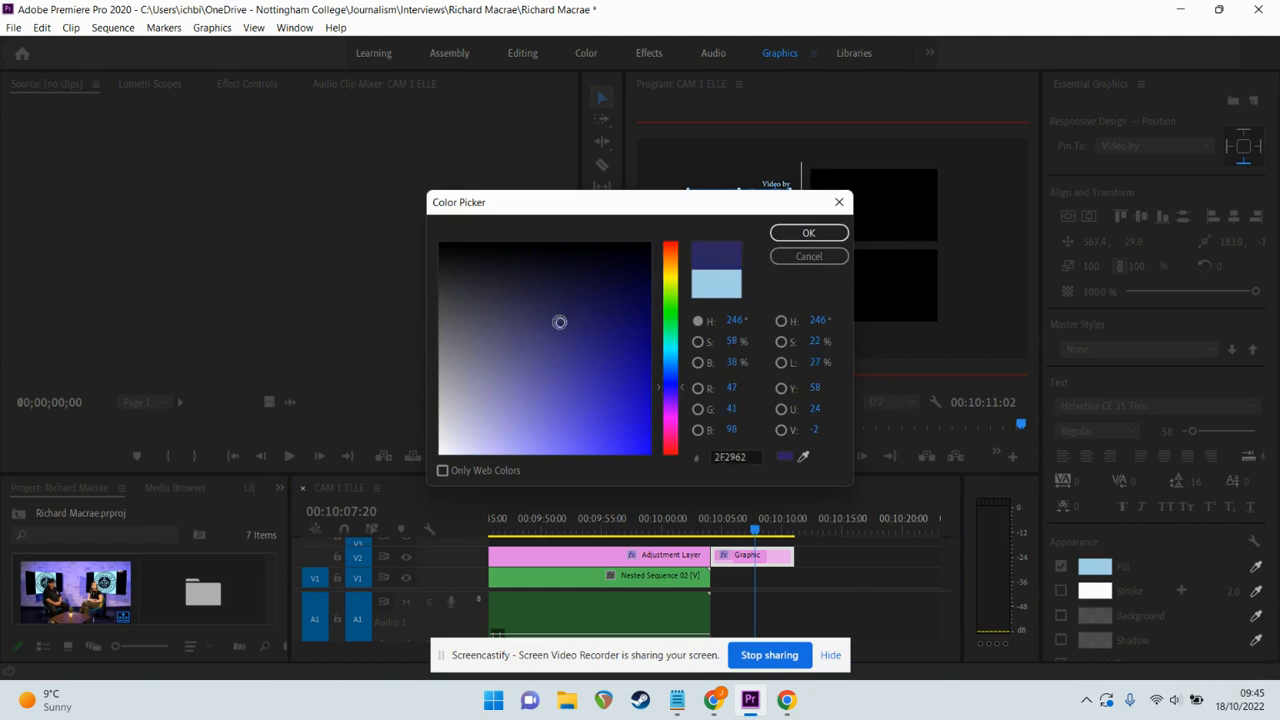
pyautogui.click(808, 232)
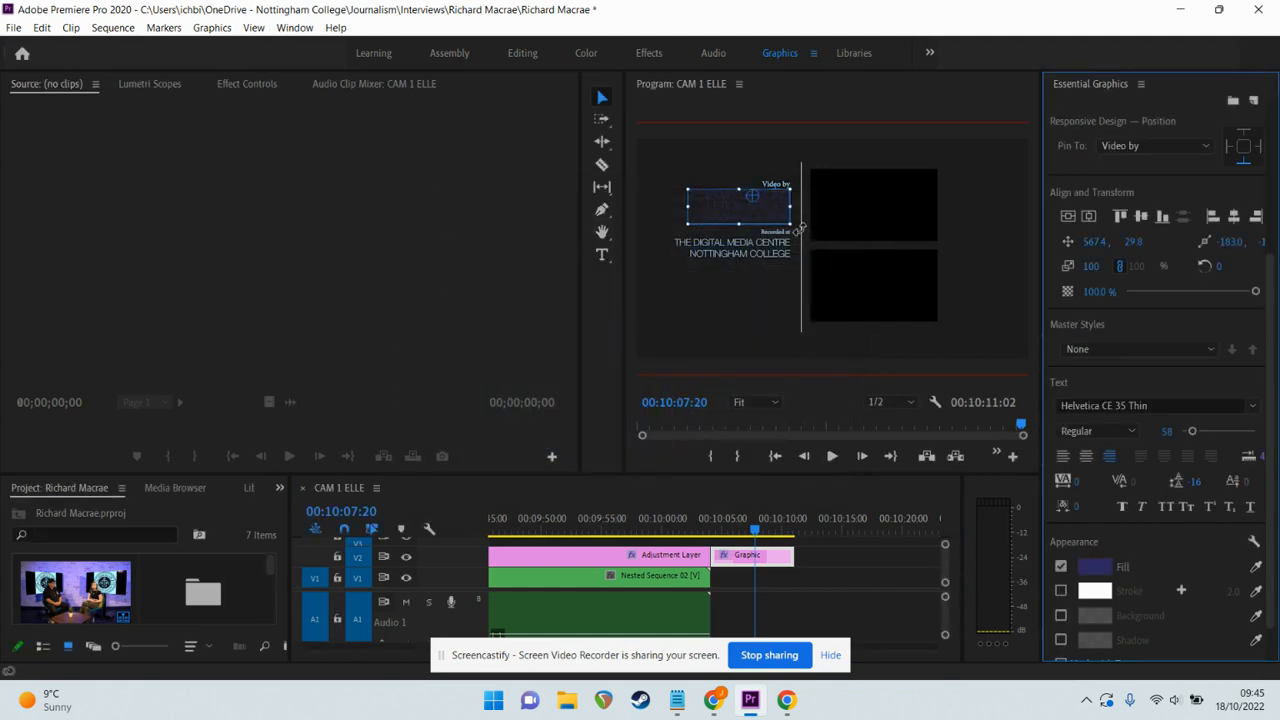
# Change the crew names' fill to white (FFFFFF) and return to the clip start.
pyautogui.click(1097, 570)
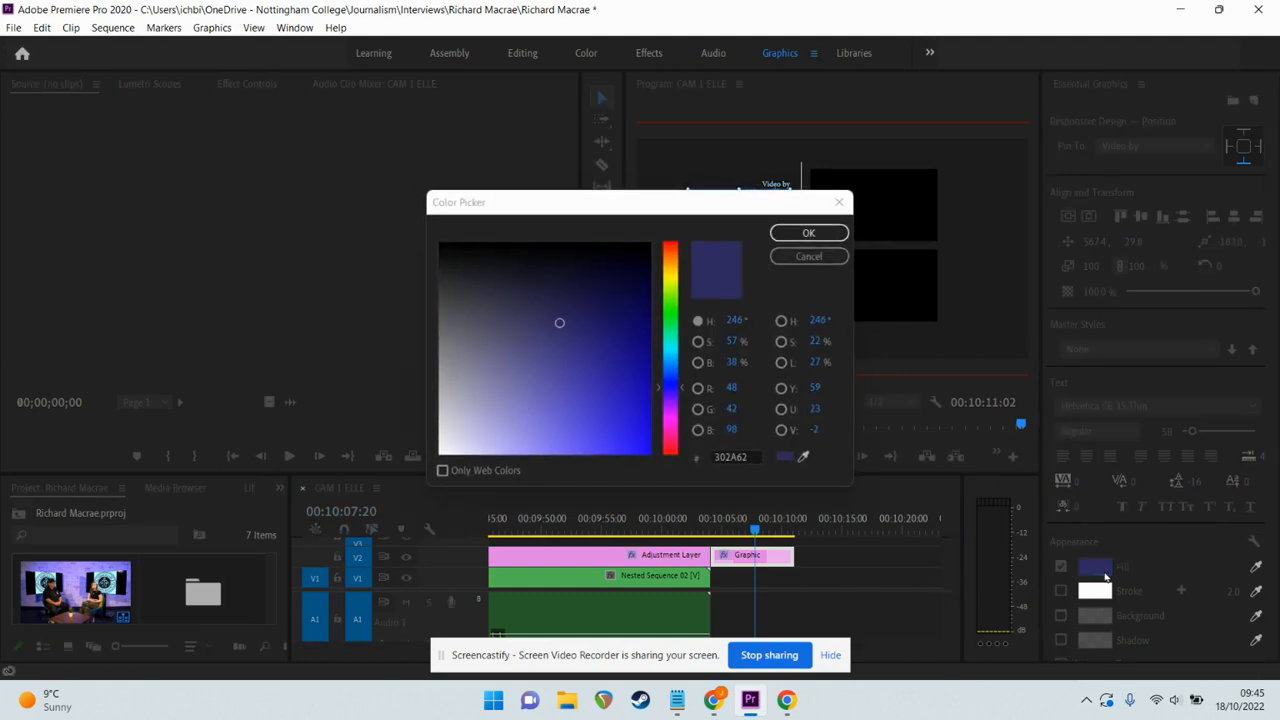
pyautogui.click(443, 425)
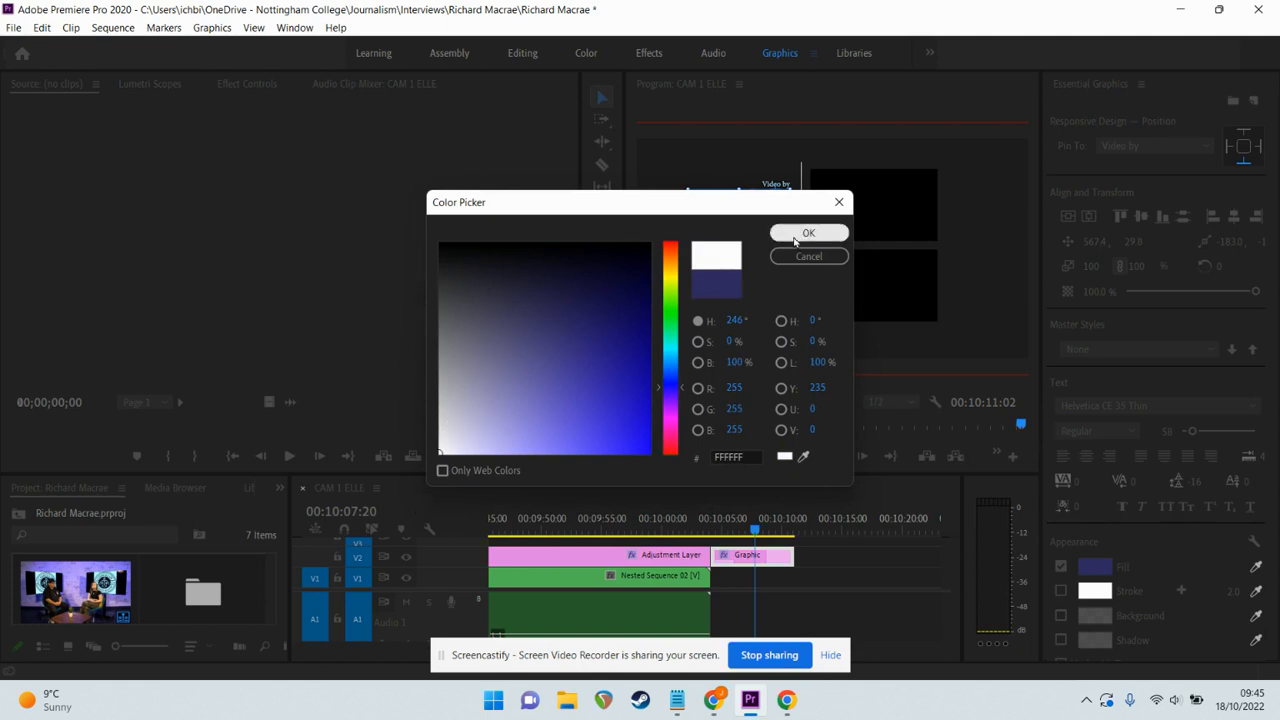
pyautogui.click(798, 232)
pyautogui.click(856, 253)
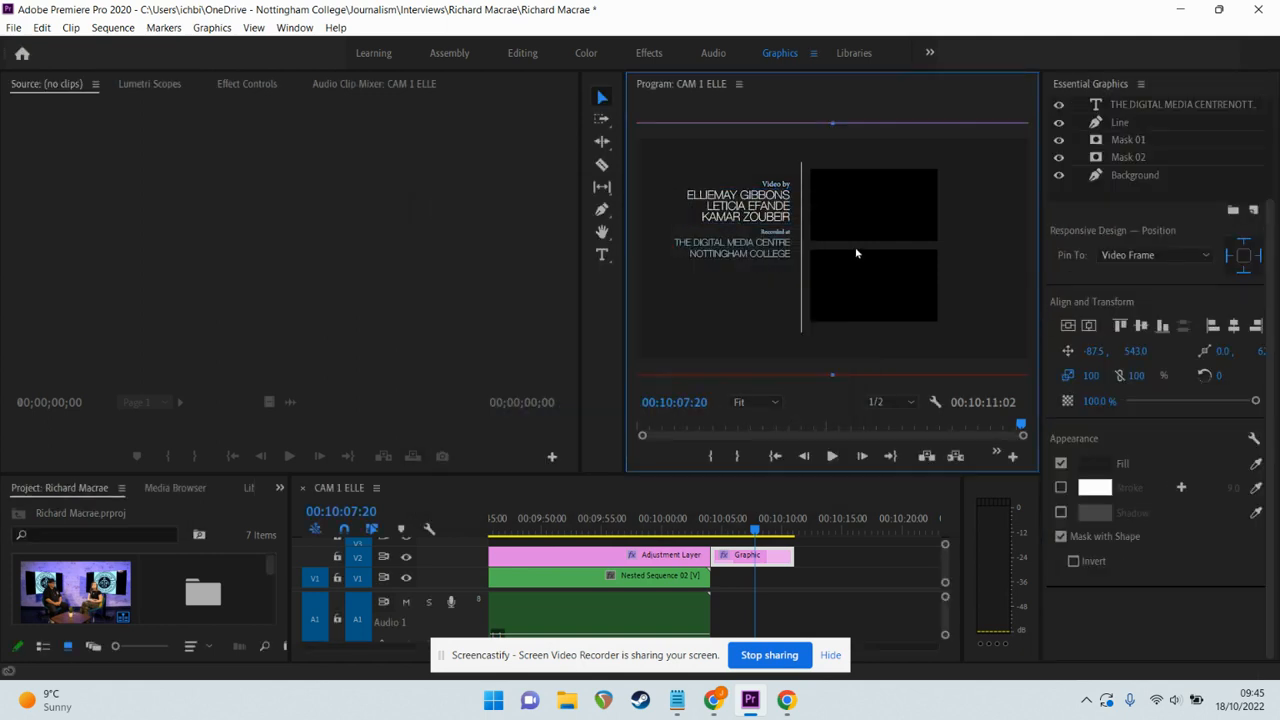
pyautogui.press('Up')
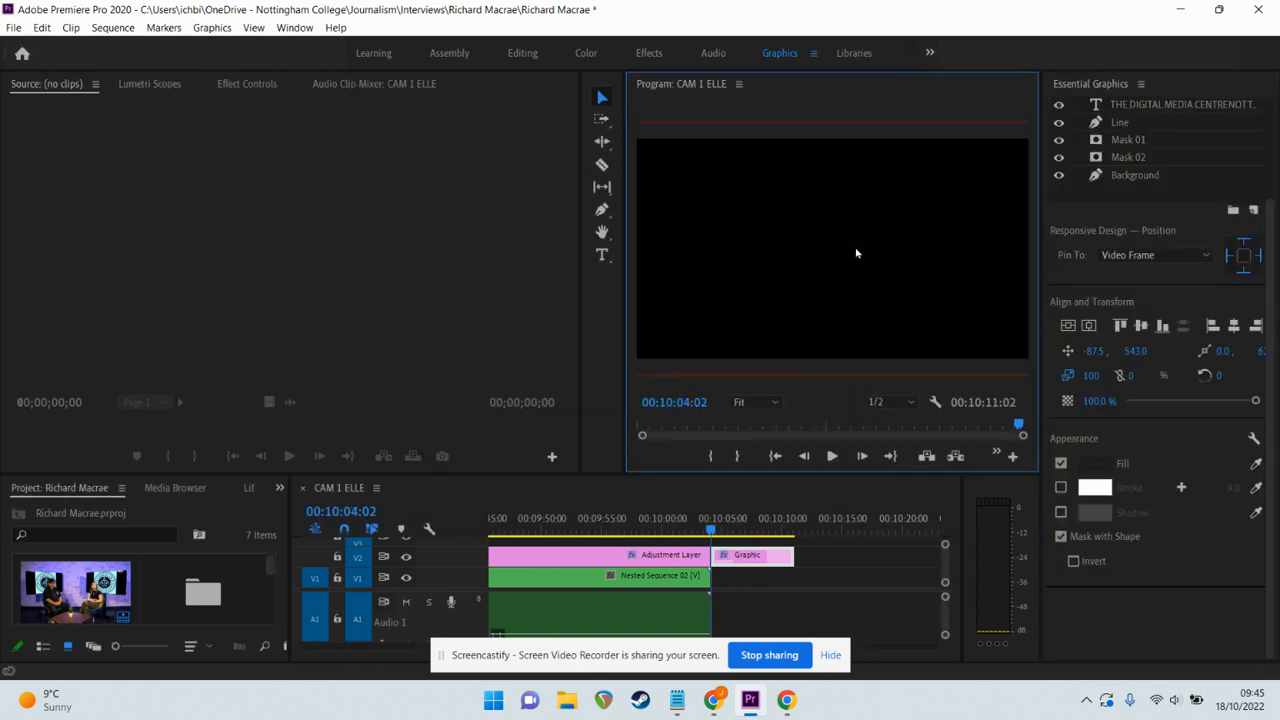